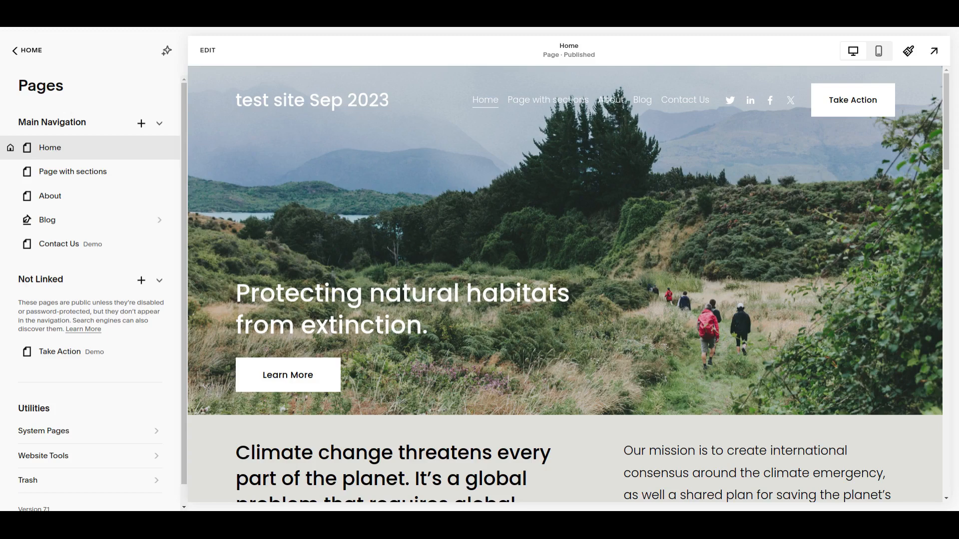
Open the published Home page for editing
scroll(500, 264, down, 5)
scroll(495, 264, up, 5)
click(208, 50)
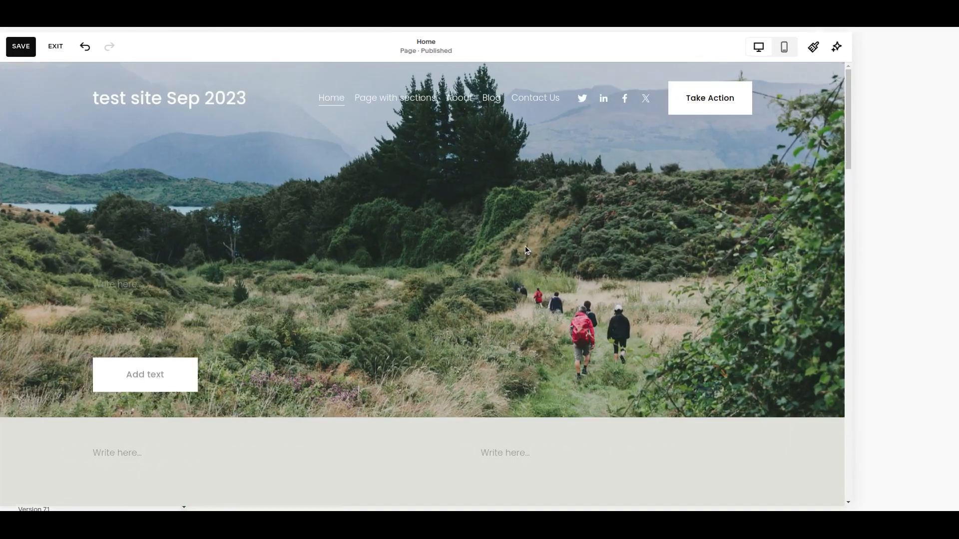
Change the winding-road image beside the "Changing the world is possible" text from Fill to Shape display
scroll(766, 279, down, 3)
scroll(765, 278, down, 7)
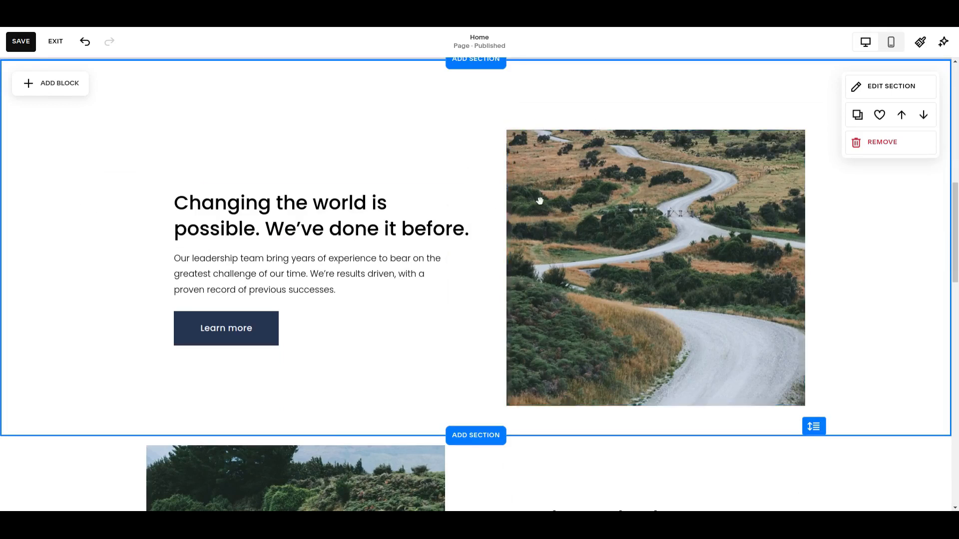
click(612, 190)
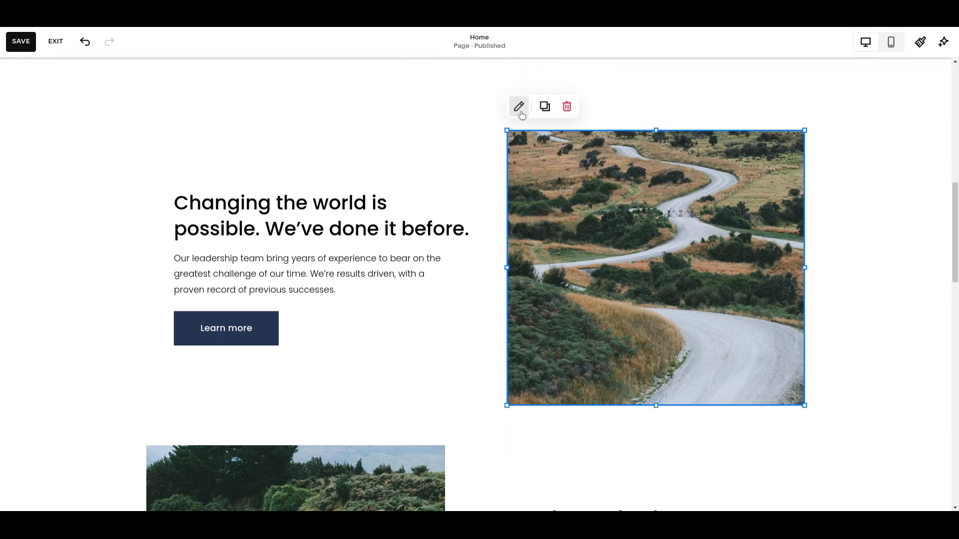
click(520, 108)
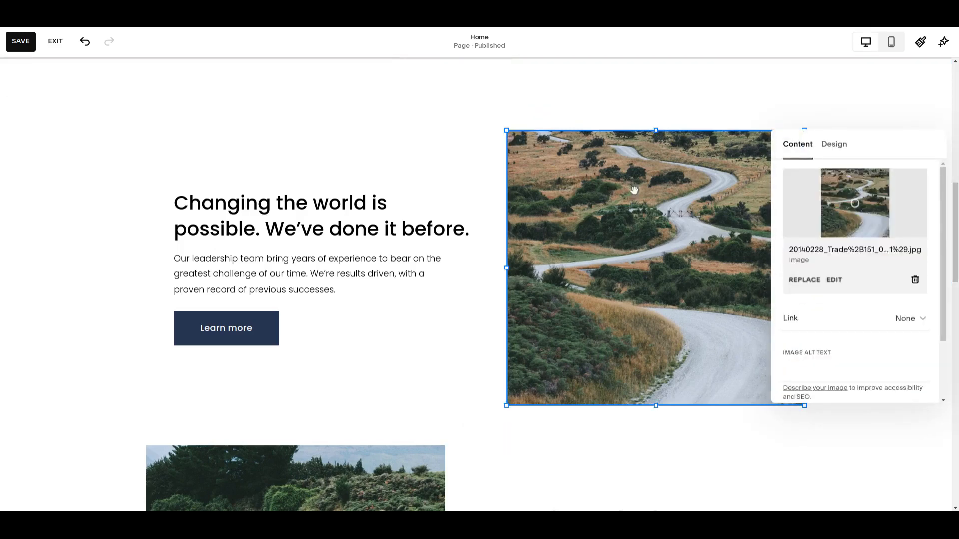
click(834, 147)
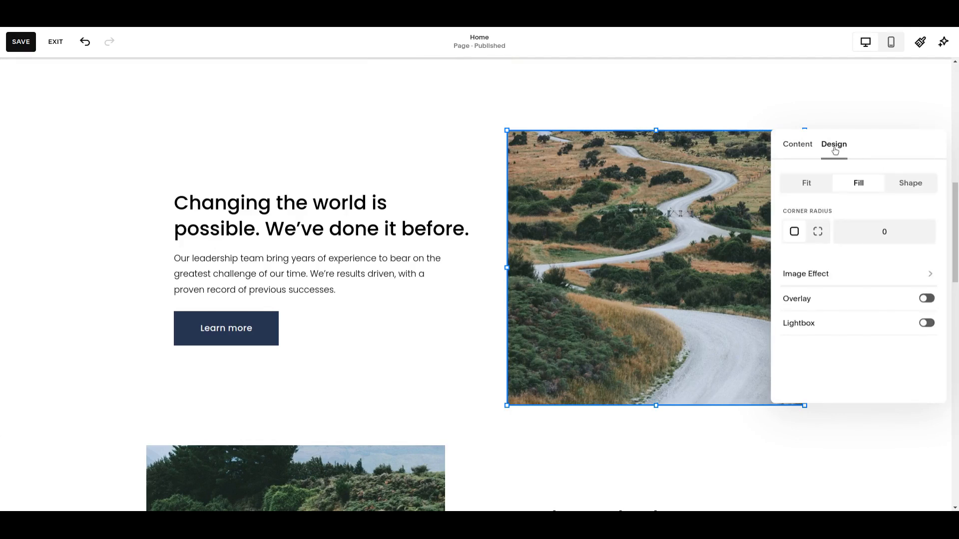
click(912, 185)
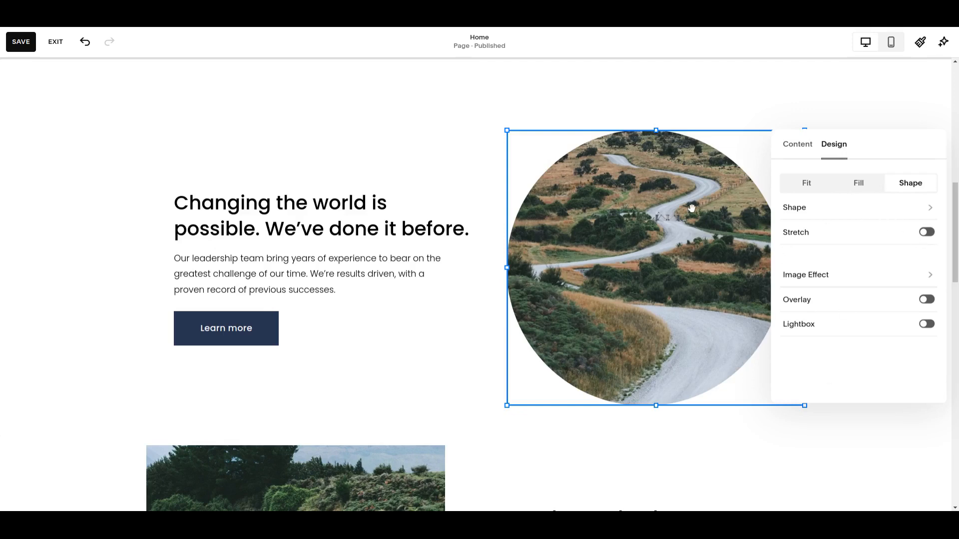
Try the four-lobed clover and the flower from the 1:1 shapes on the winding-road image
click(797, 209)
click(852, 268)
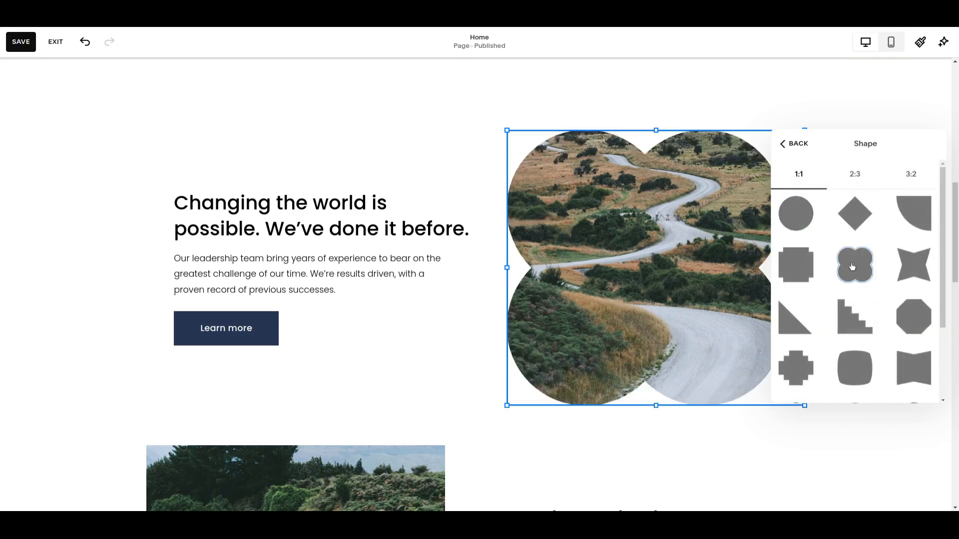
scroll(884, 314, down, 2)
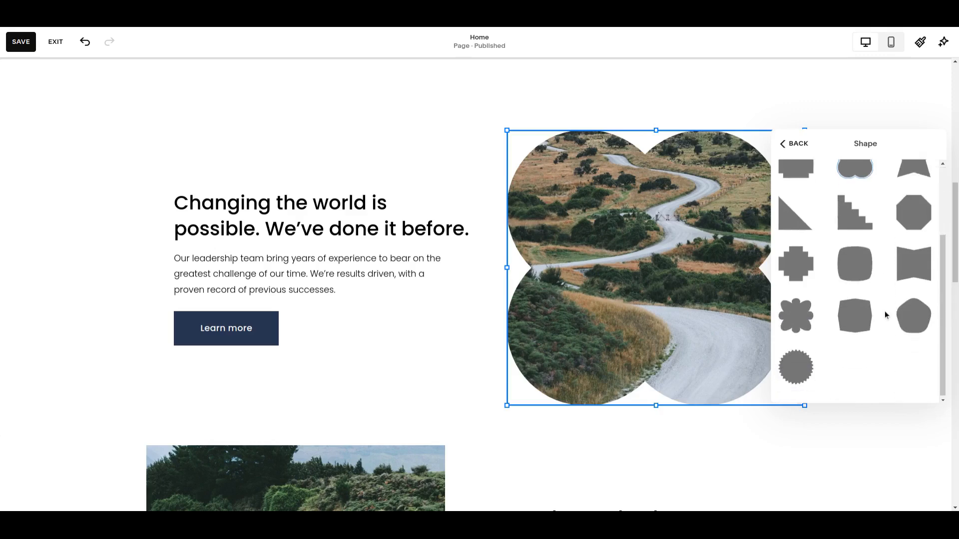
click(792, 320)
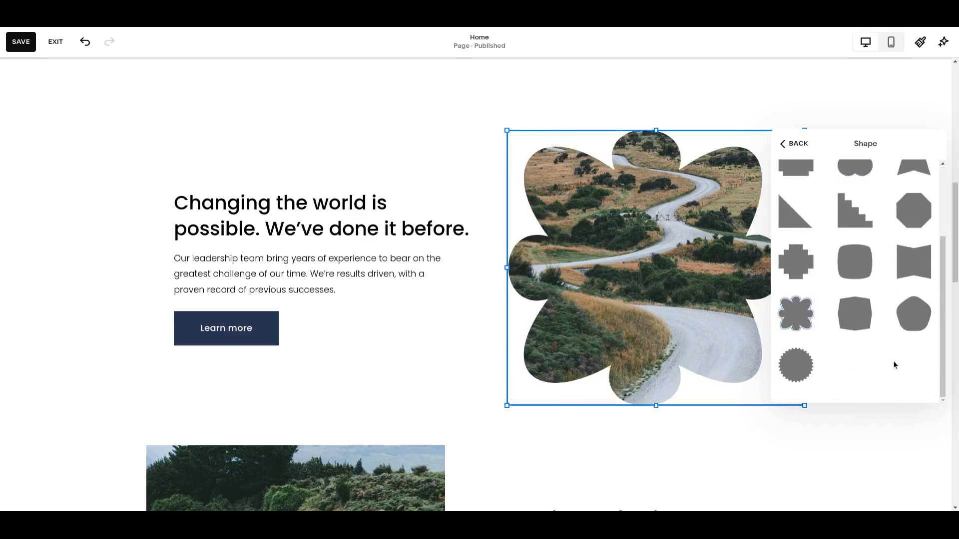
Try the staircase, four-pointed star and scalloped circle 1:1 shapes on the winding-road image
scroll(900, 357, up, 1)
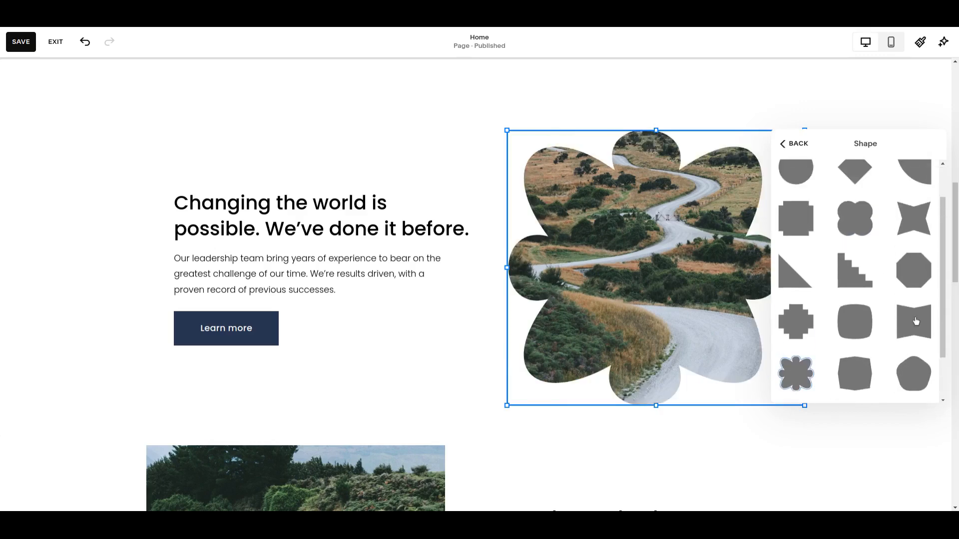
click(865, 282)
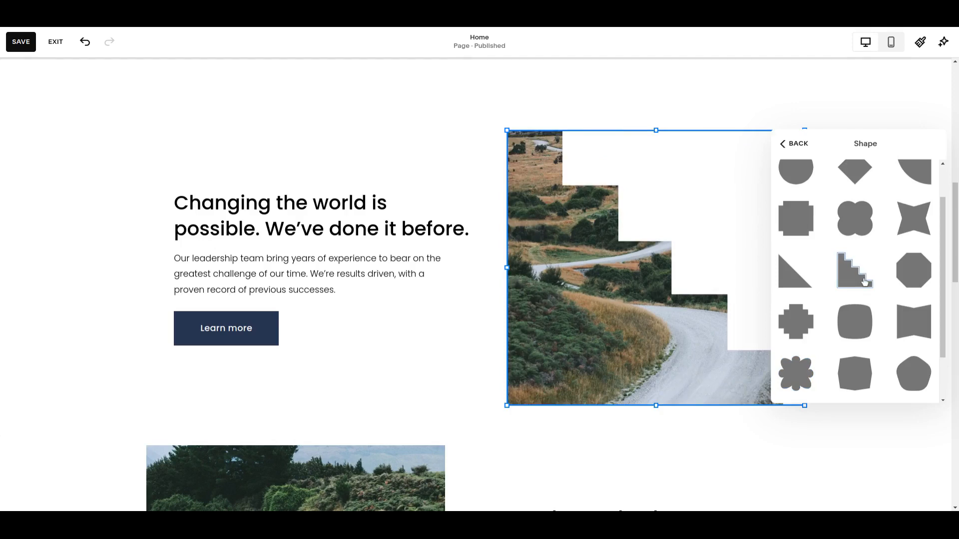
click(911, 223)
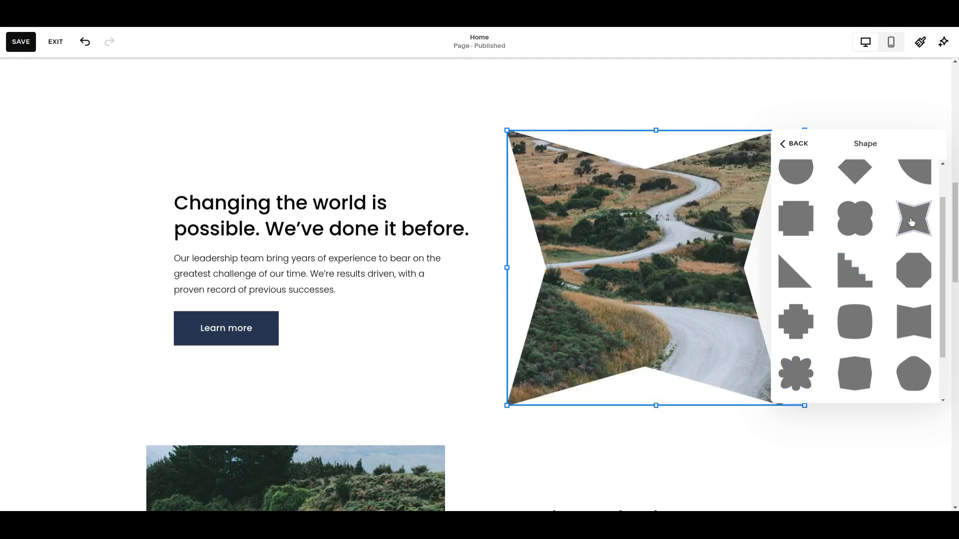
scroll(894, 327, down, 1)
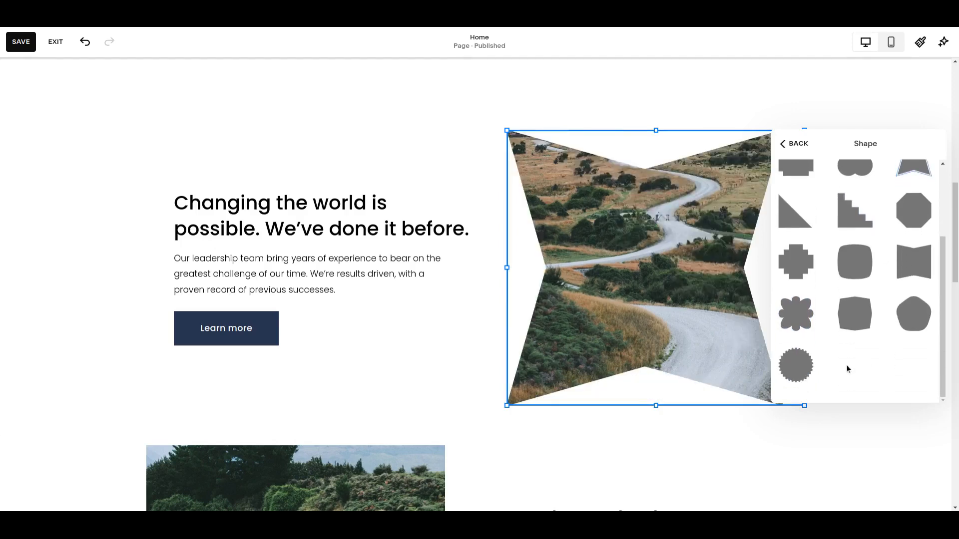
click(813, 365)
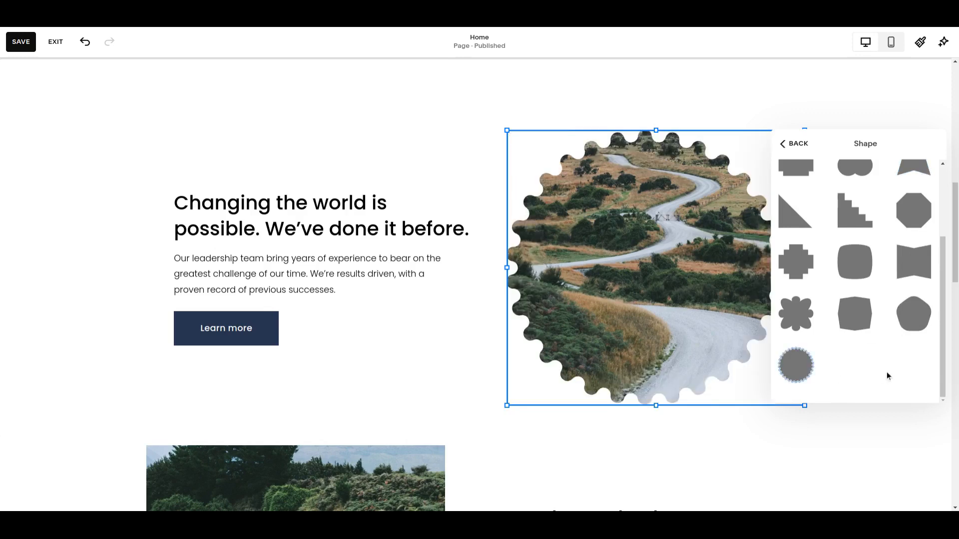
Try the 1:1 diamond and circle, browse the 2:3 shapes, and try the 3:2 horizontal ellipse on the image
scroll(886, 373, up, 3)
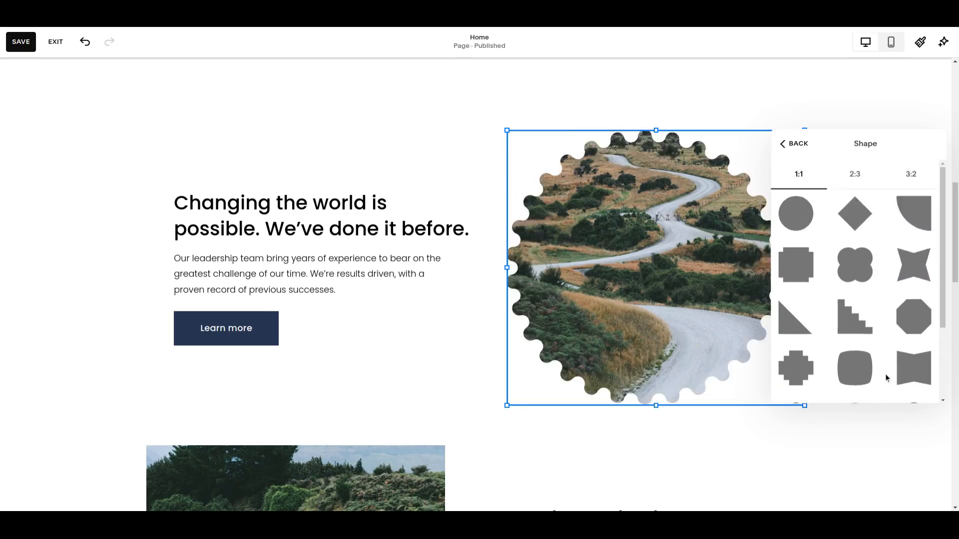
click(855, 223)
click(805, 216)
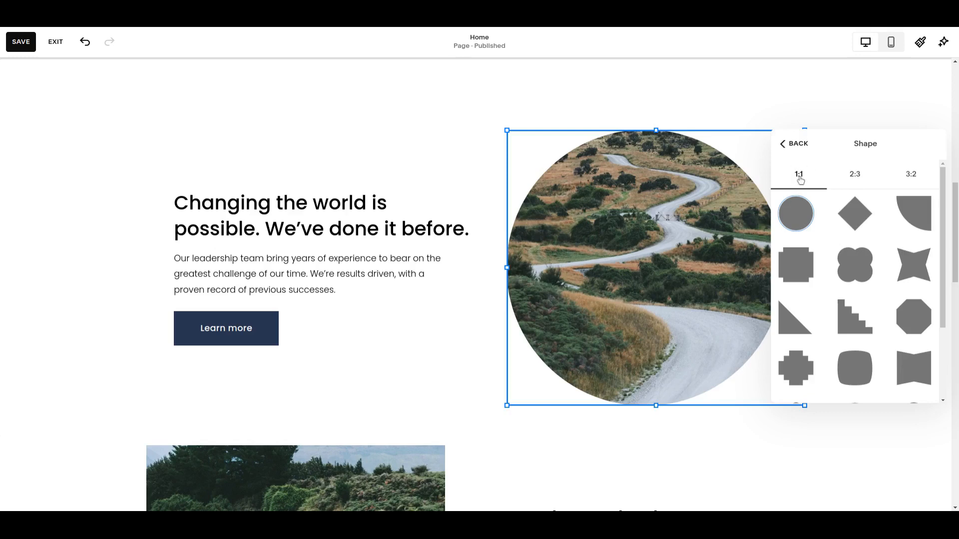
click(855, 175)
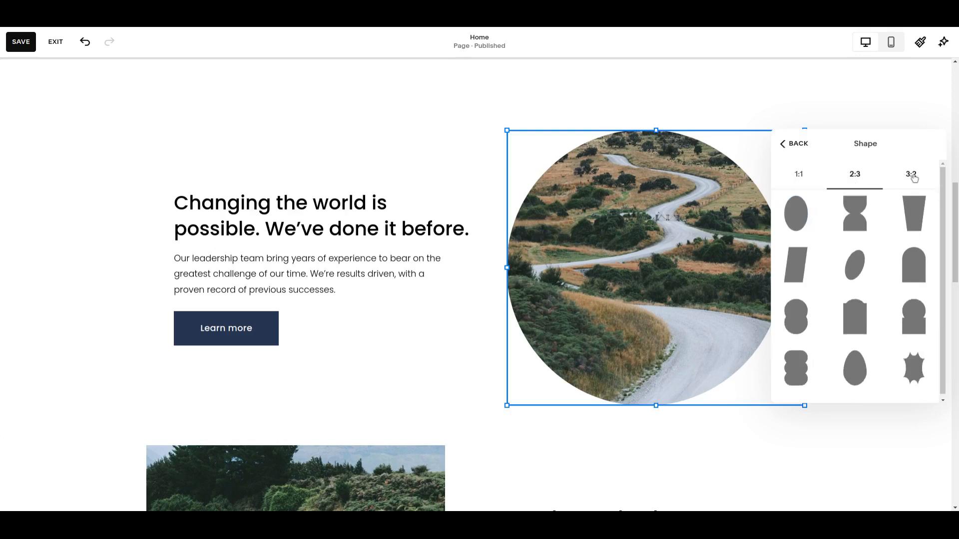
click(915, 176)
click(806, 270)
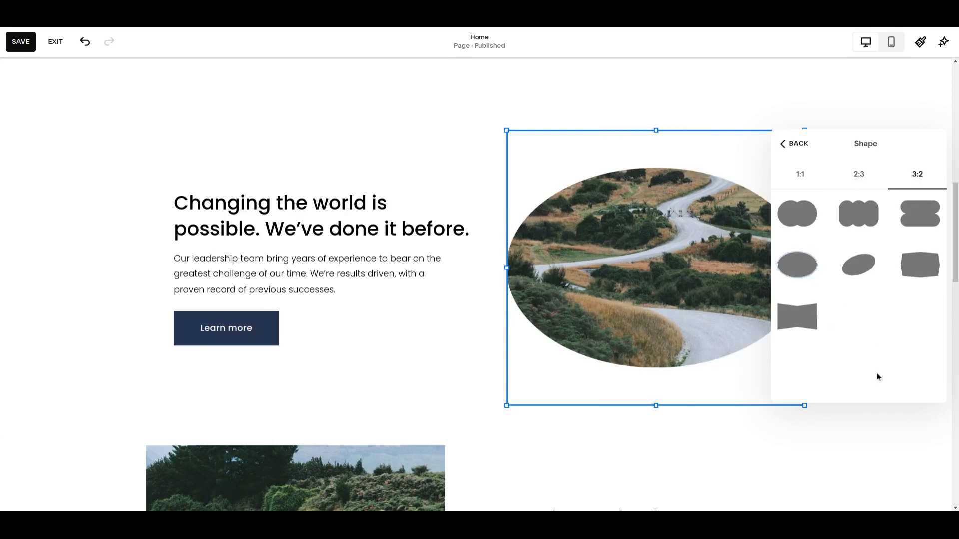
Apply the 1:1 circle shape to the winding-road image and close its settings
click(796, 175)
click(805, 222)
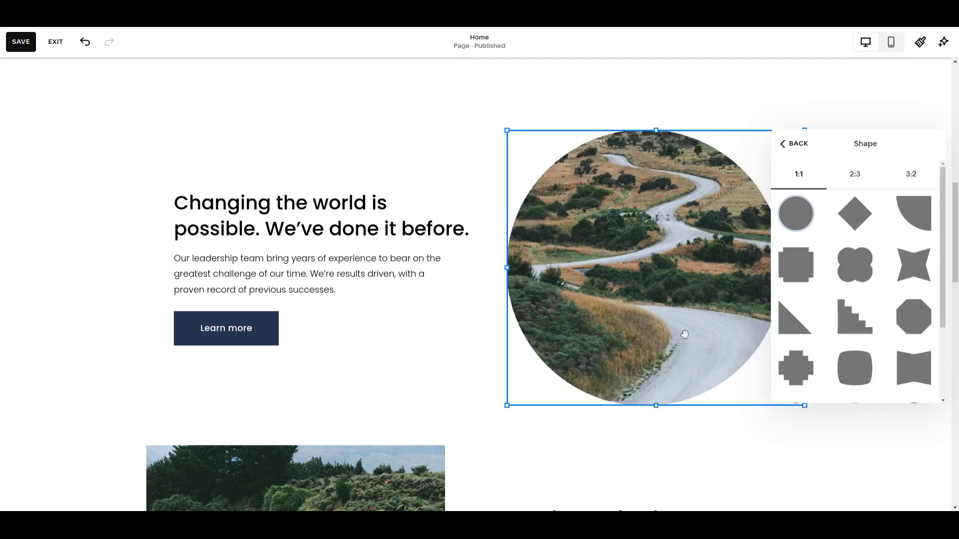
click(794, 143)
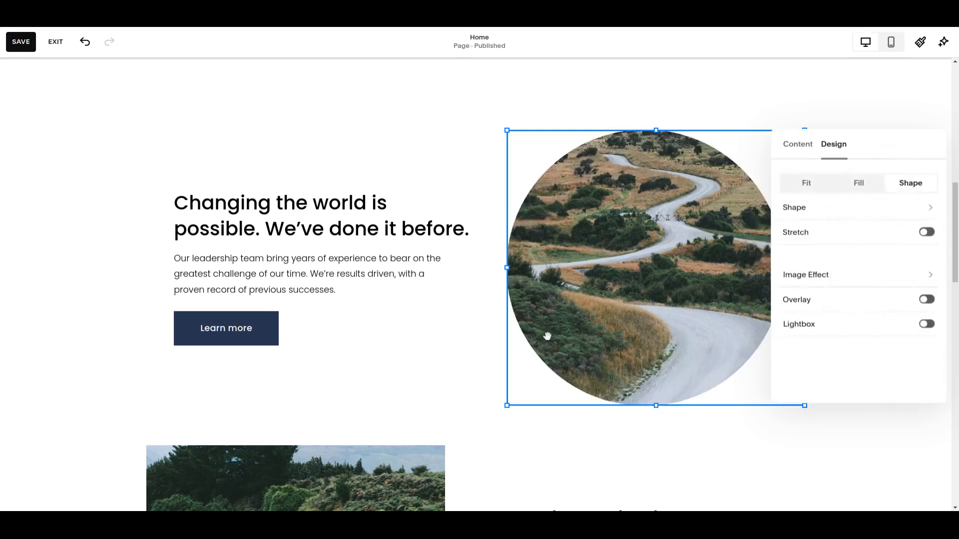
click(436, 353)
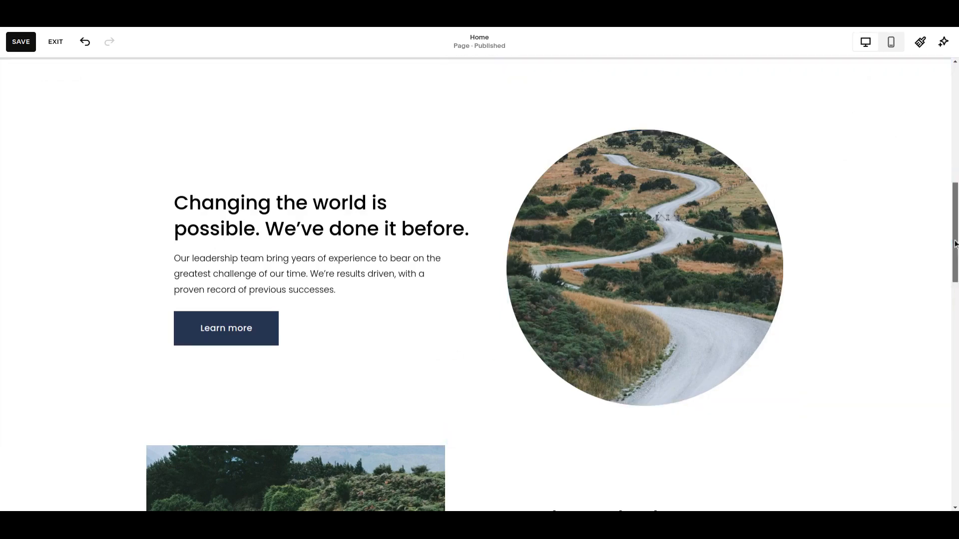
Turn on the divider for the "Protecting natural habitats from extinction" section at the start of the page
scroll(435, 353, up, 1)
scroll(480, 285, up, 8)
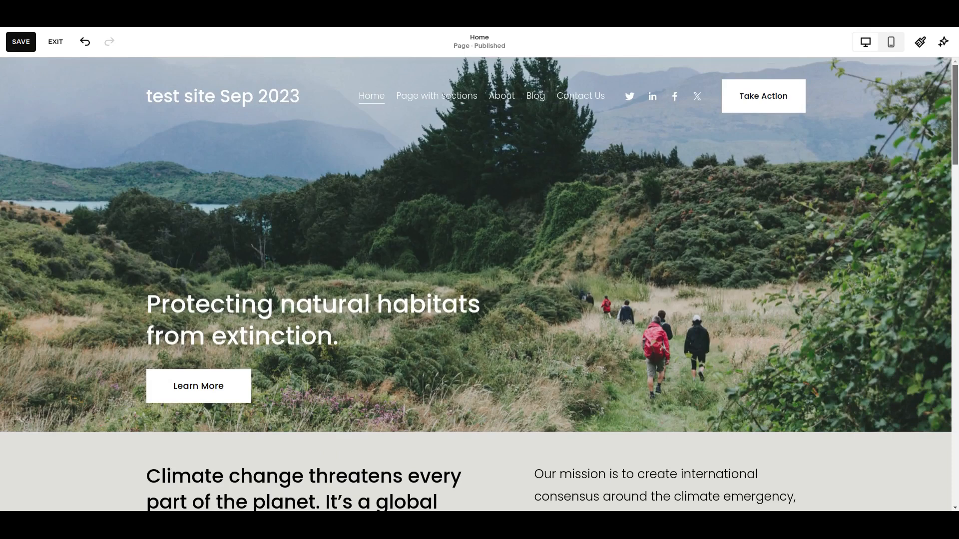
mouse_move(778, 160)
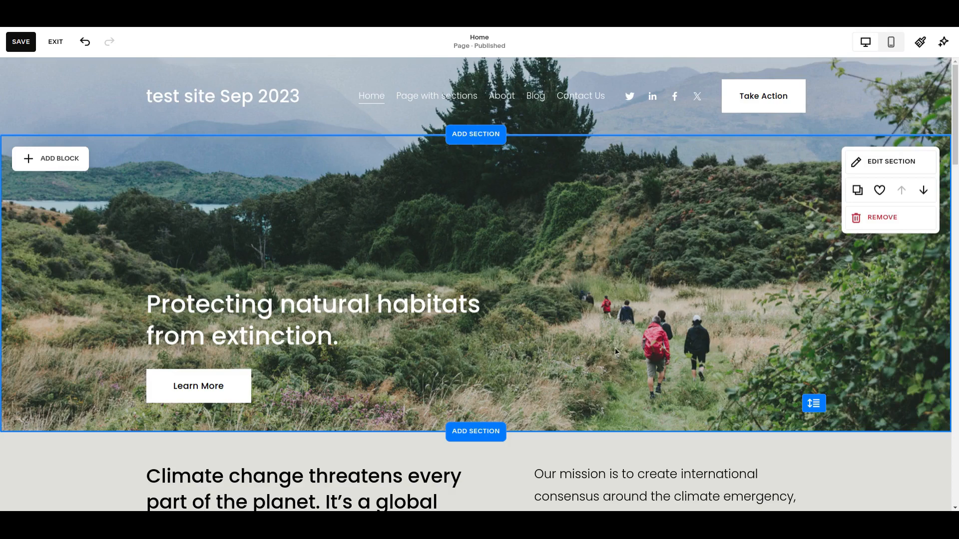
scroll(680, 348, down, 3)
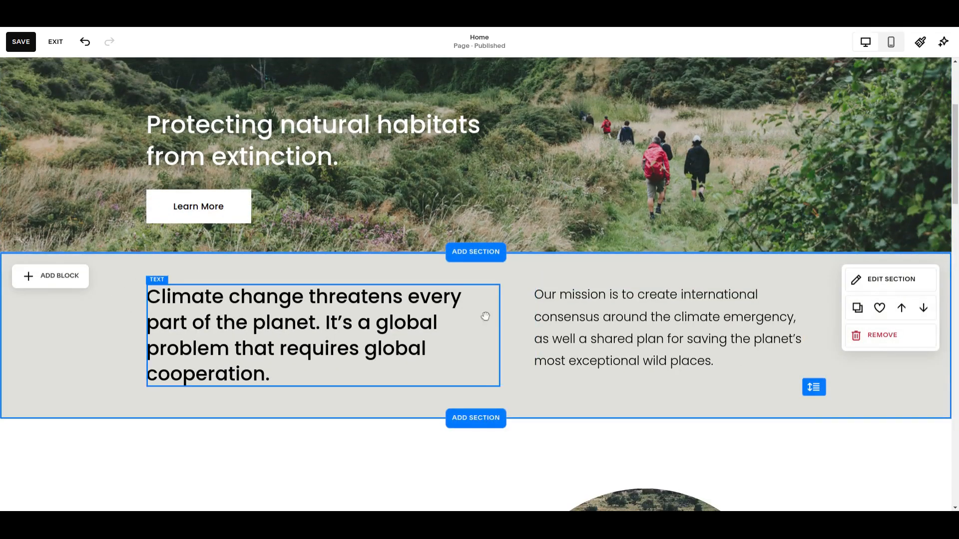
scroll(592, 334, up, 2)
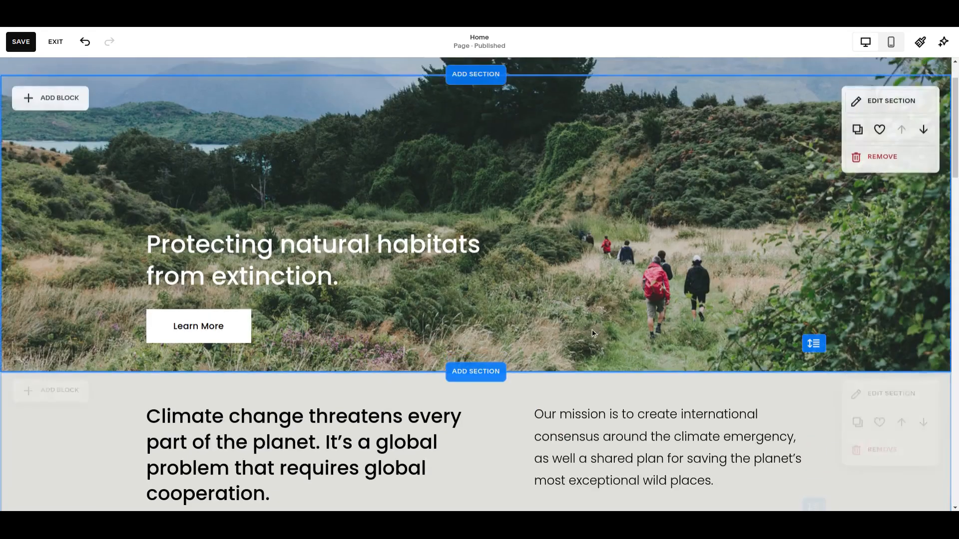
scroll(592, 330, up, 1)
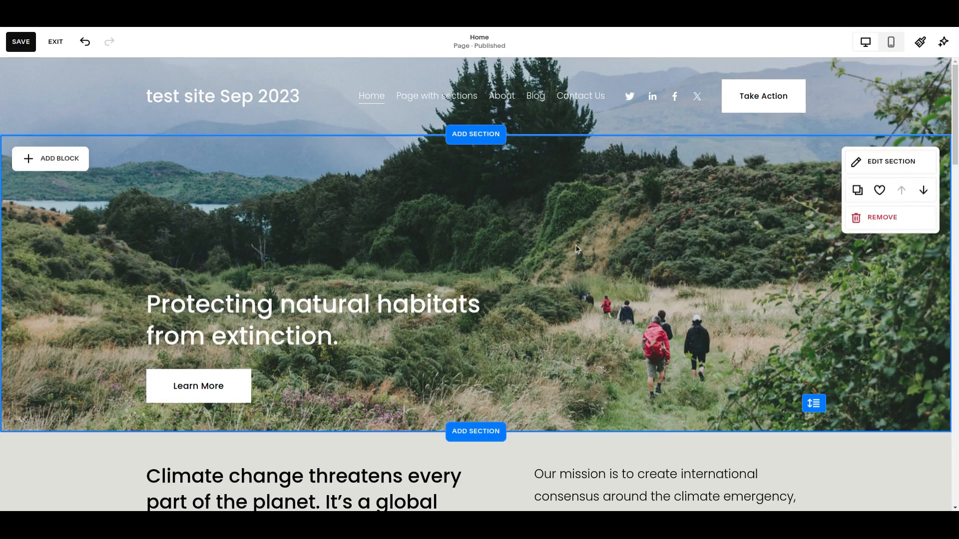
click(882, 162)
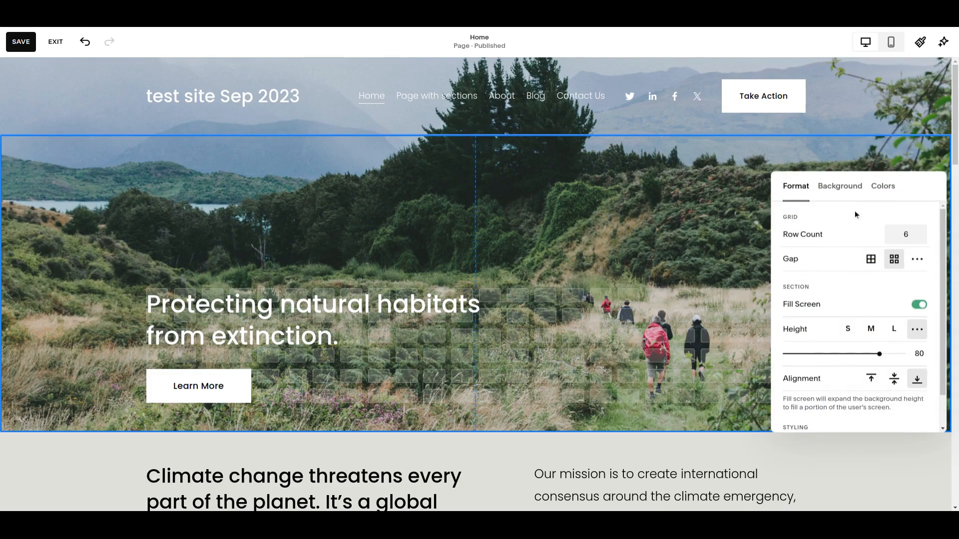
scroll(814, 239, down, 1)
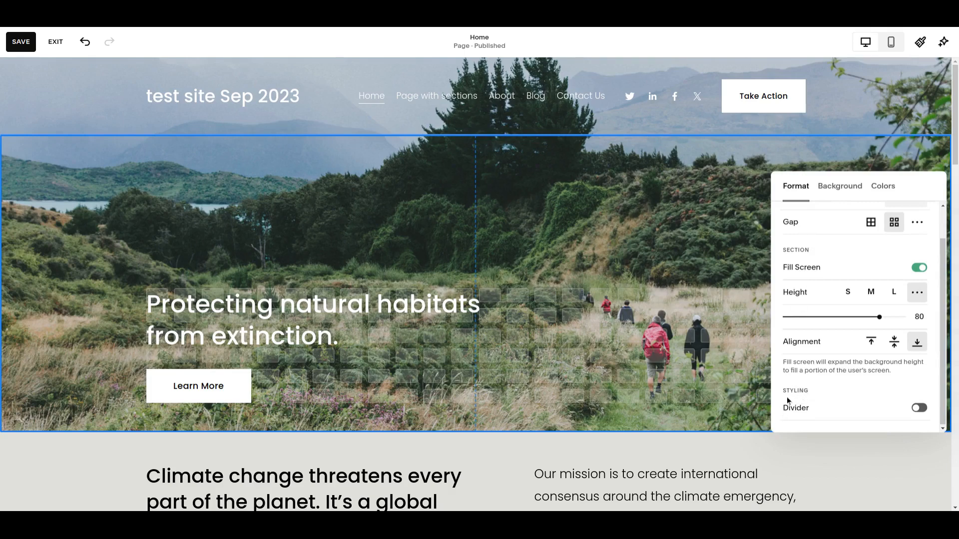
click(920, 409)
Compare the sloped curve, off-center point and rounded-corner divider shapes for the section, and settle on the sloped curve
scroll(871, 358, down, 4)
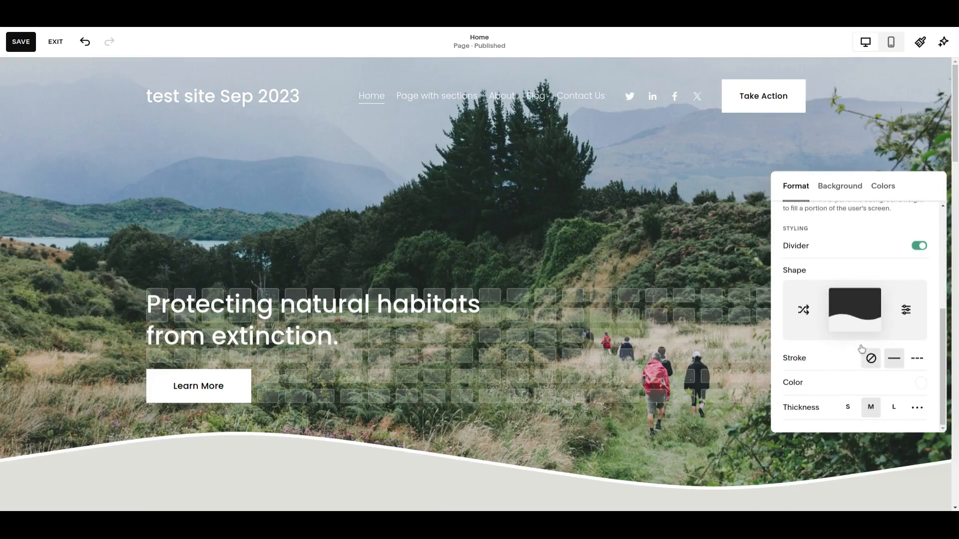
scroll(611, 288, down, 1)
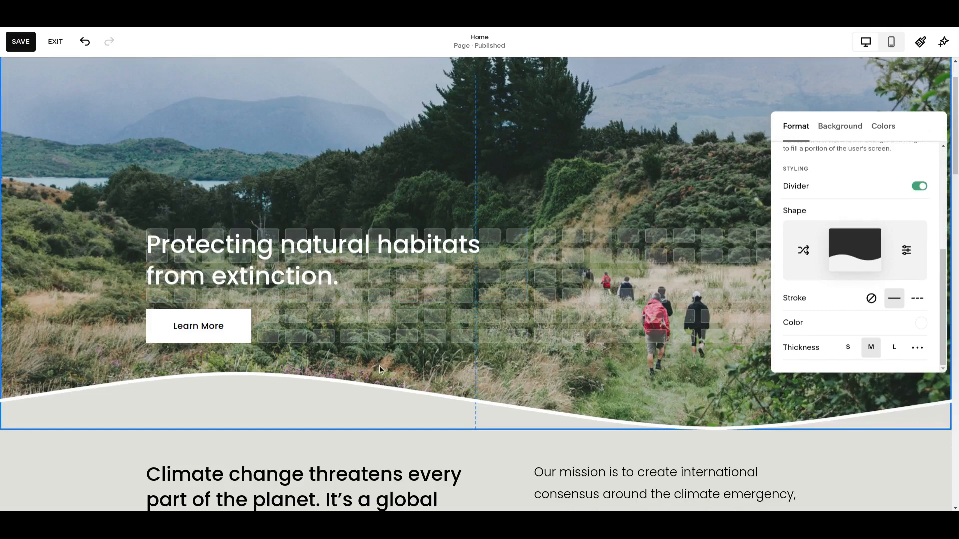
click(861, 254)
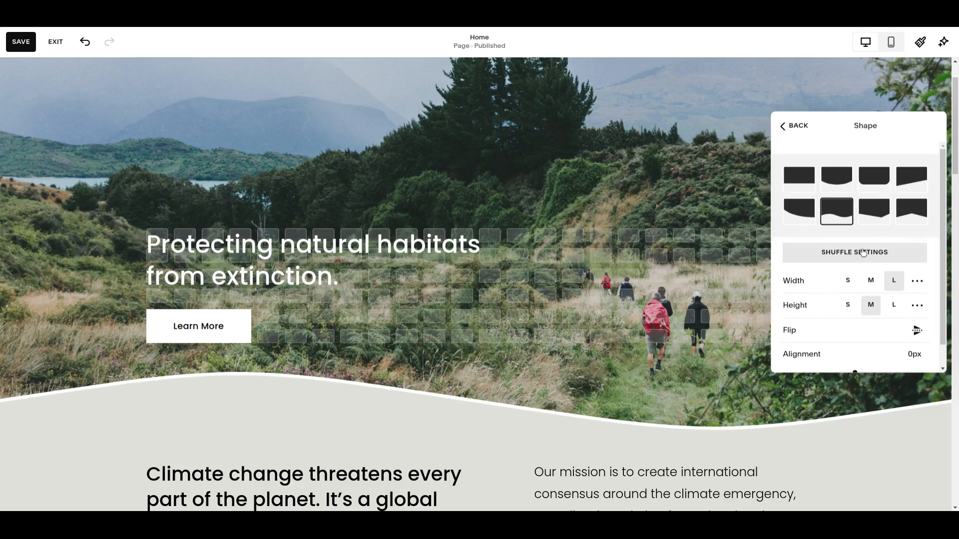
click(801, 213)
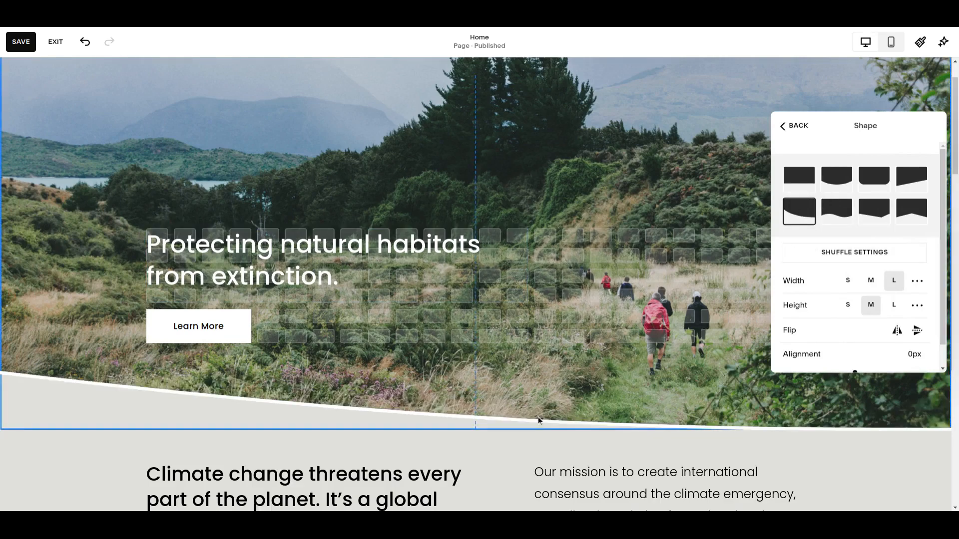
click(874, 211)
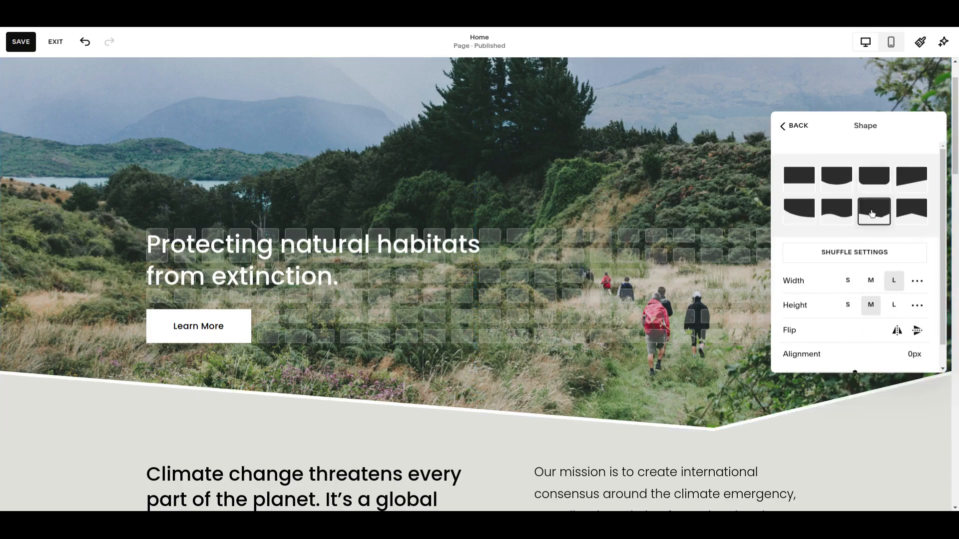
click(875, 179)
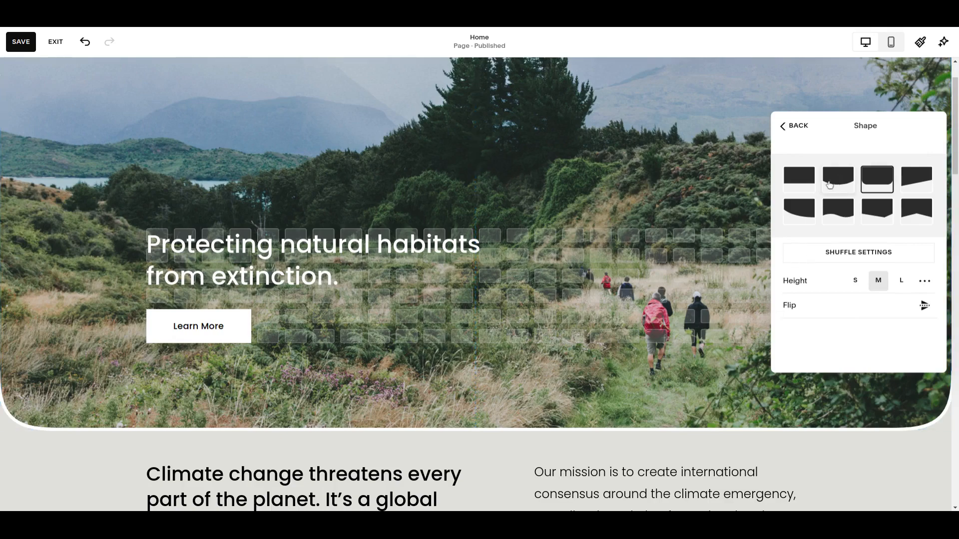
click(803, 210)
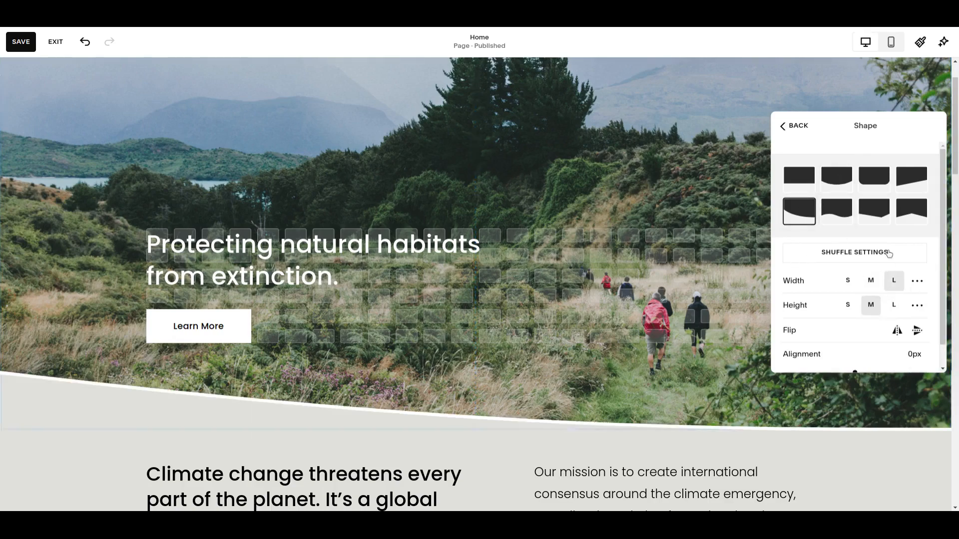
Review the sloped curve divider's width, height, flip and alignment options, and return to the section's format settings
scroll(864, 289, down, 1)
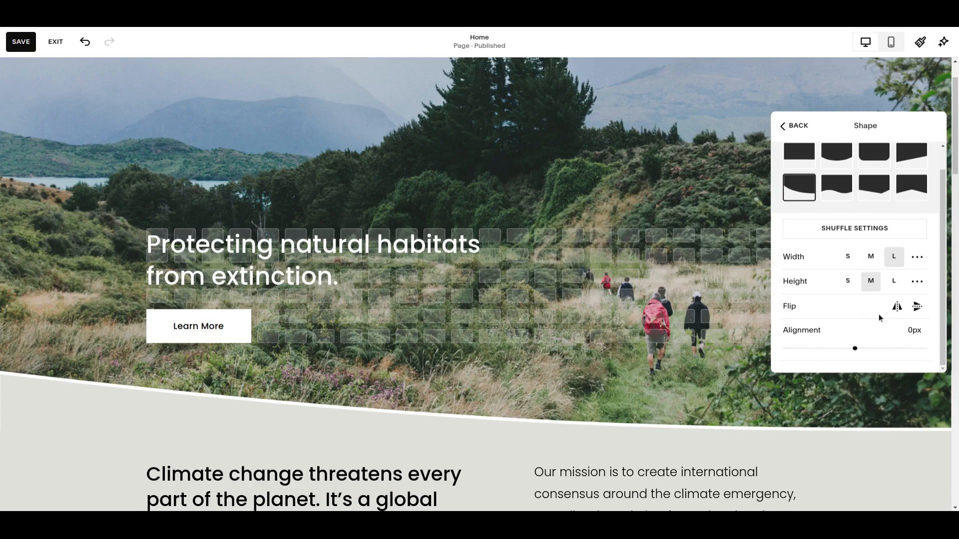
scroll(880, 314, up, 1)
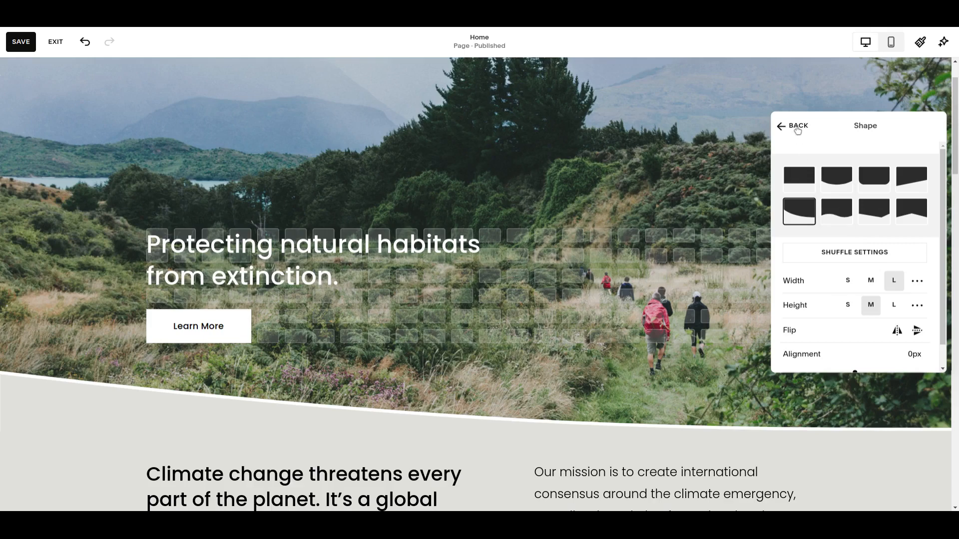
scroll(832, 262, down, 1)
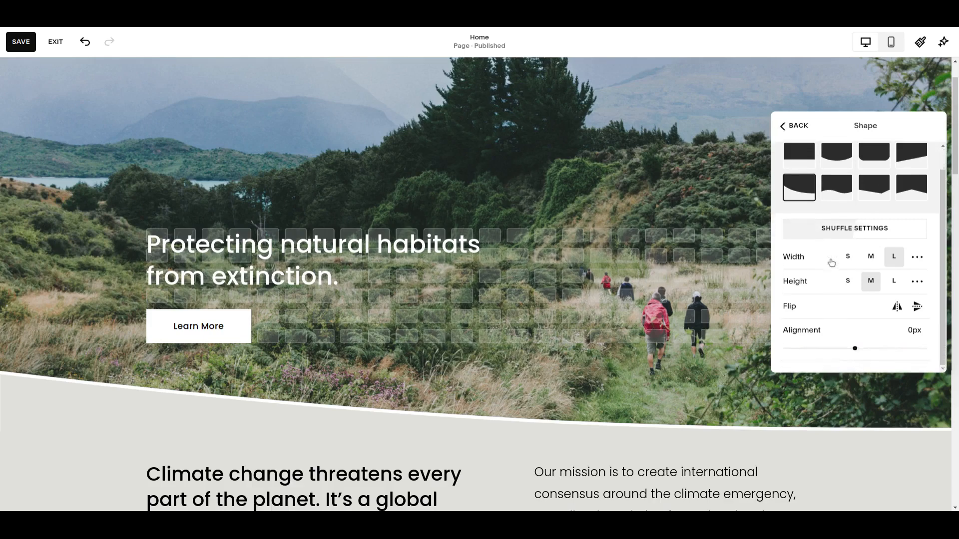
click(796, 131)
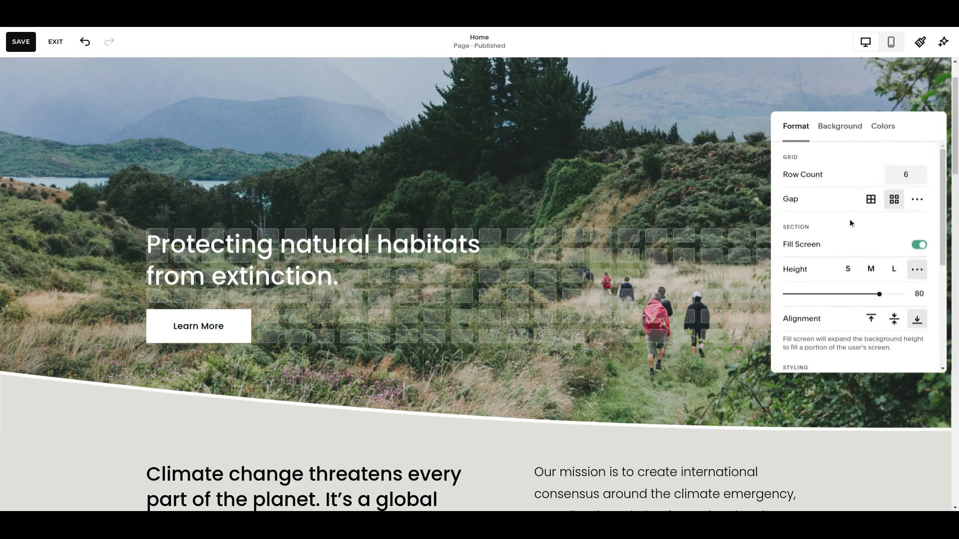
Try the divider without a stroke and switch back to the solid stroke
scroll(852, 229, down, 1)
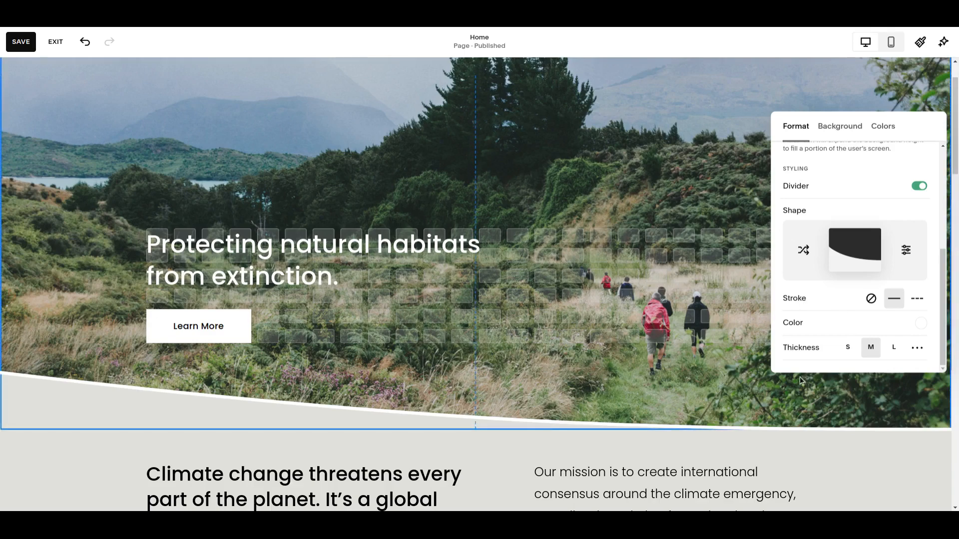
click(871, 298)
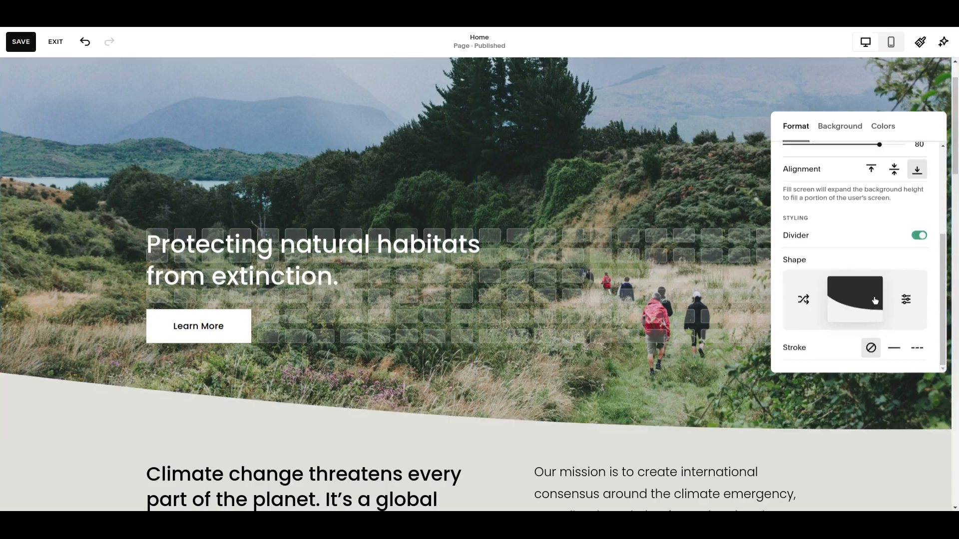
click(894, 347)
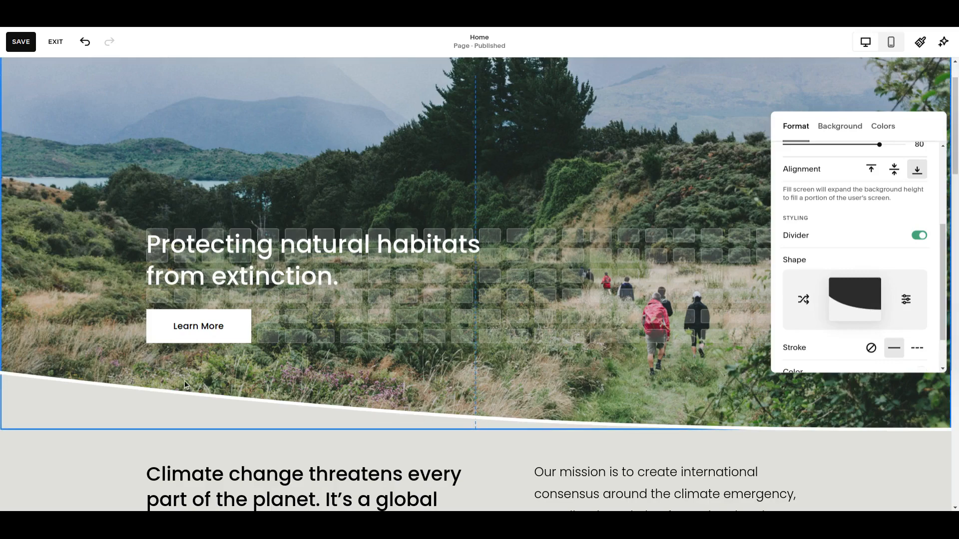
Try the L thickness and the navy color on the divider's stroke, and return it to white and M thickness
scroll(667, 416, down, 1)
scroll(918, 252, down, 1)
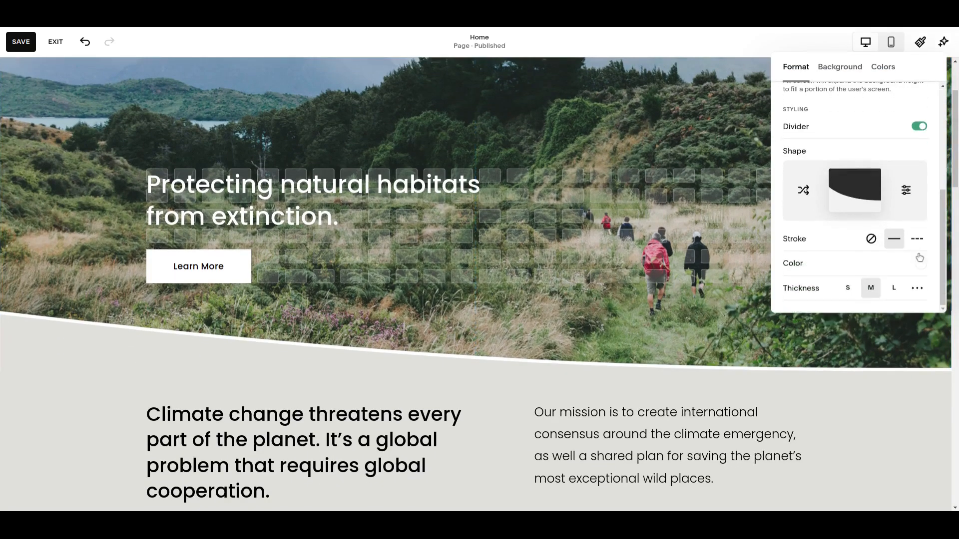
click(894, 288)
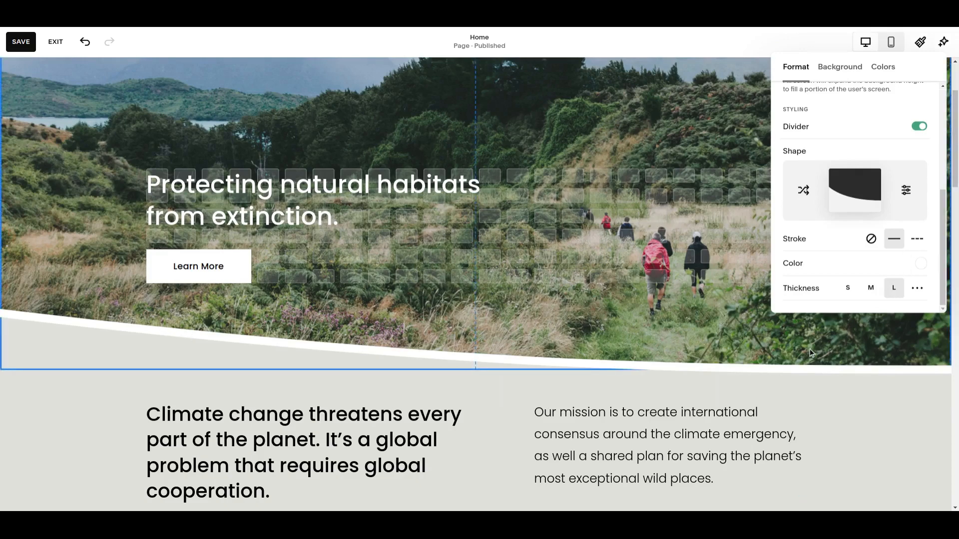
click(921, 263)
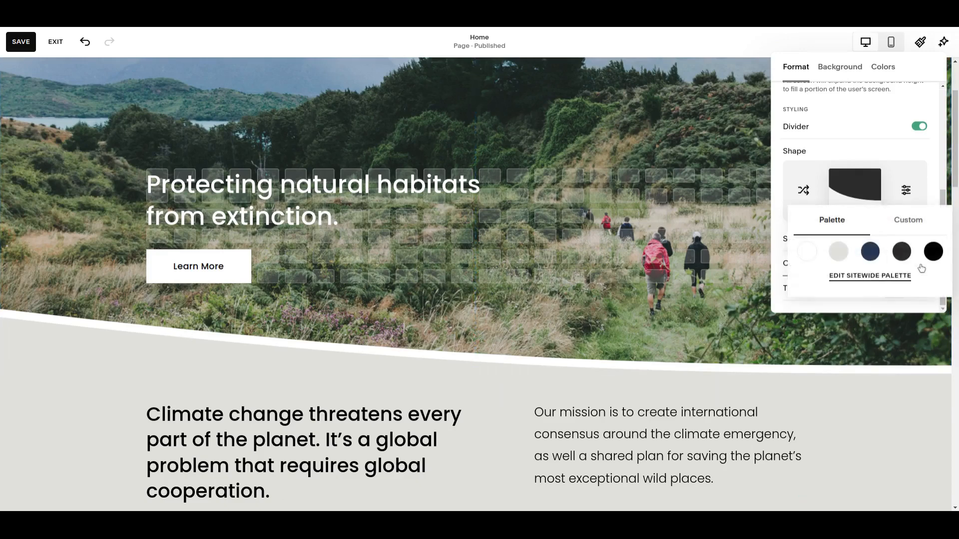
click(871, 252)
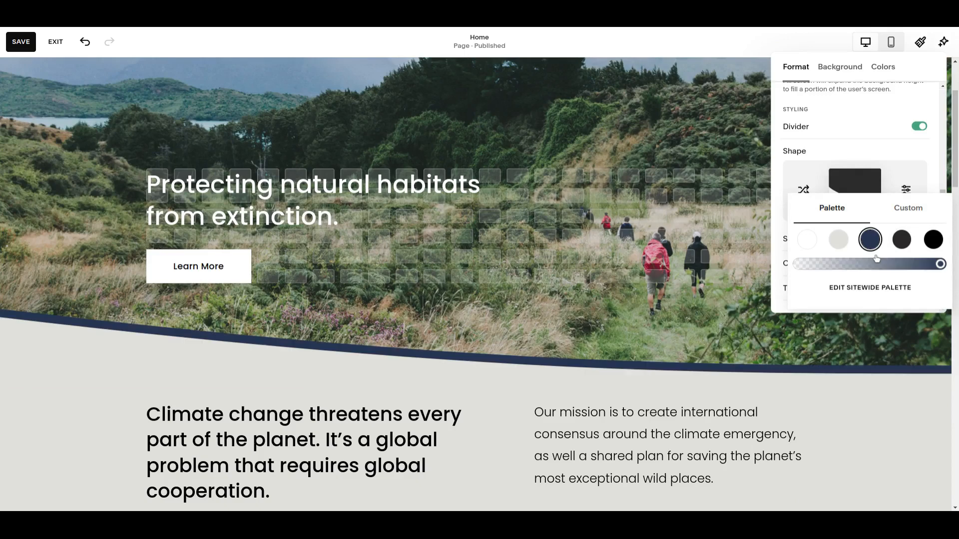
click(808, 240)
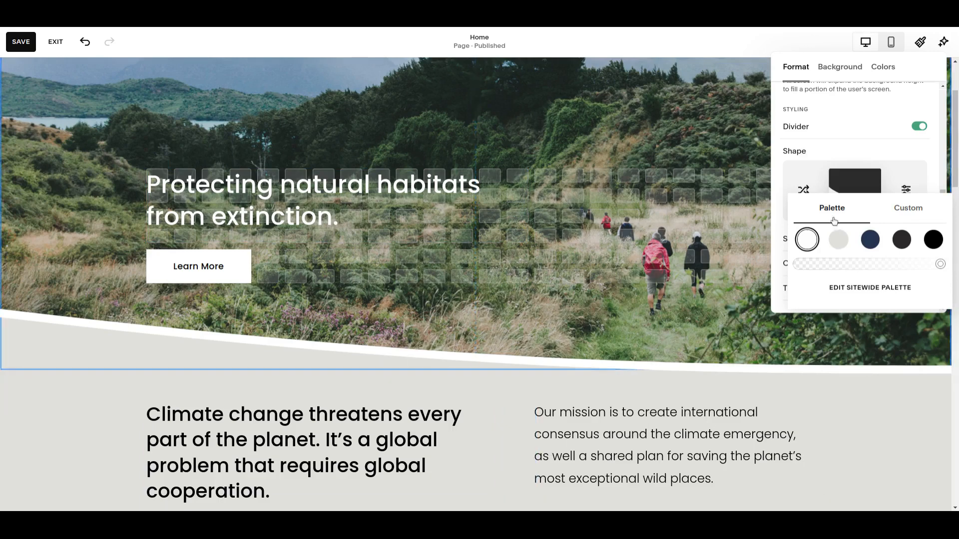
click(778, 230)
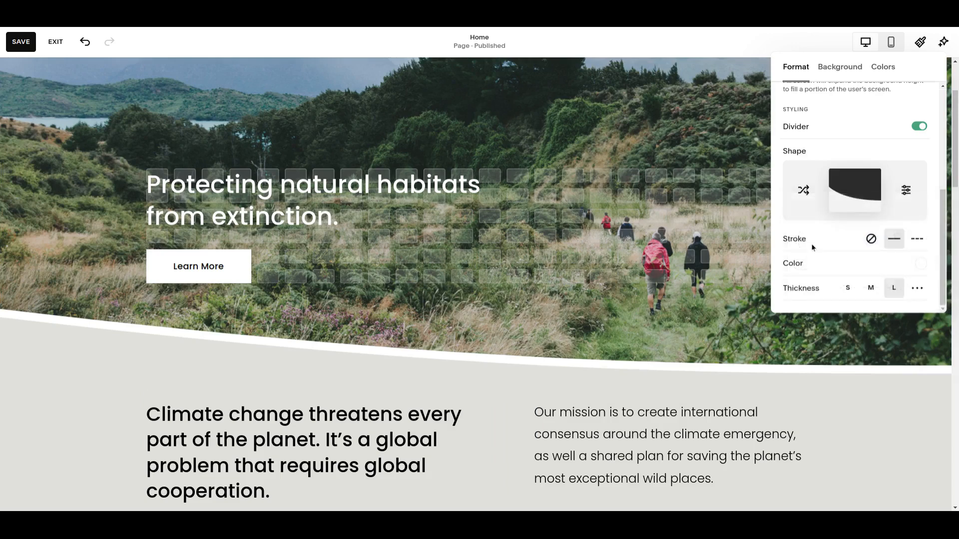
click(870, 290)
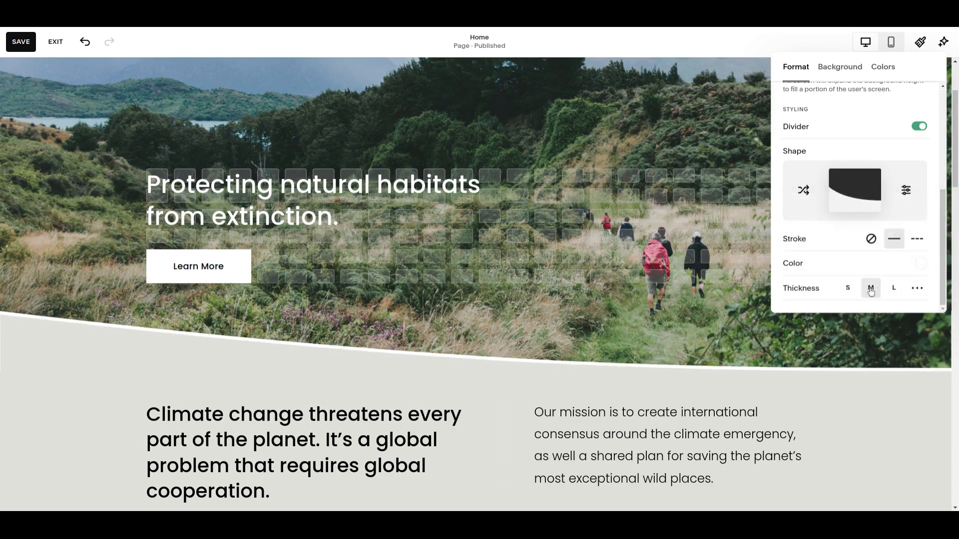
Remove the stroke from the "Protecting natural habitats from extinction" section's divider and close the section settings
click(871, 239)
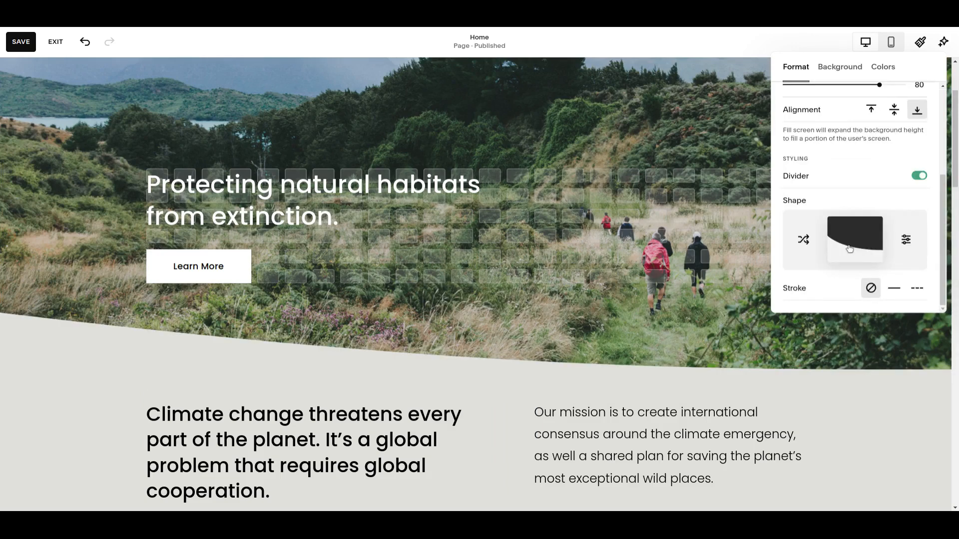
scroll(849, 251, up, 5)
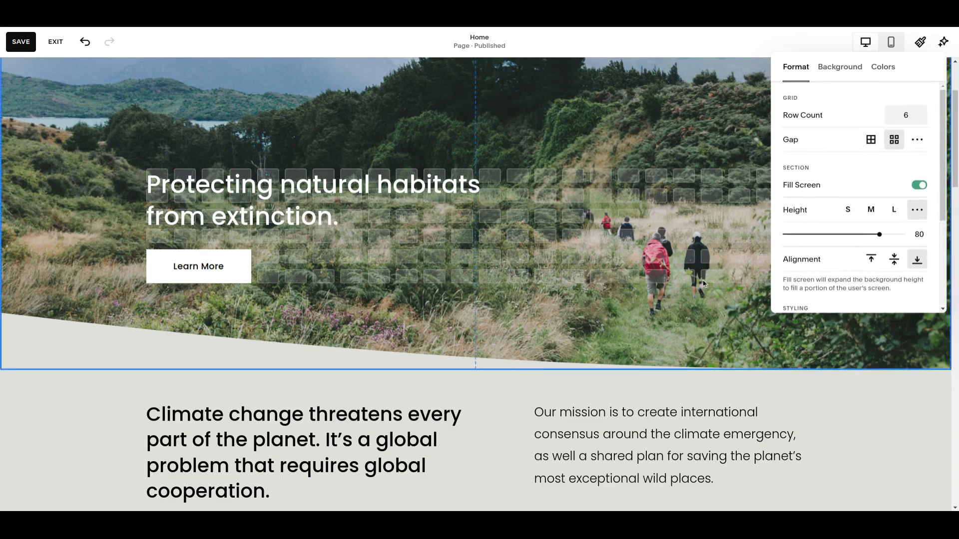
scroll(98, 294, down, 3)
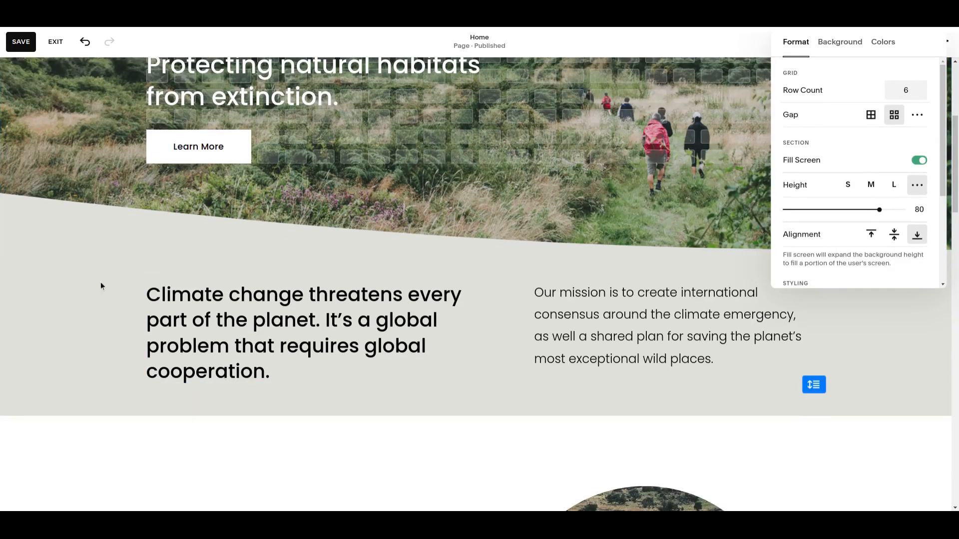
click(103, 226)
scroll(760, 284, up, 4)
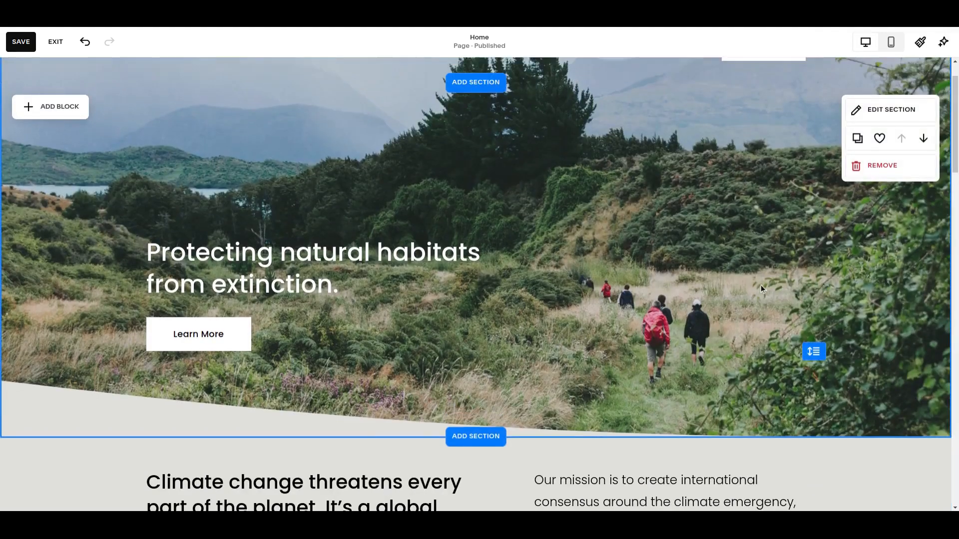
Extend the bottom edge of the "Ready to take the next step?" section by about three grid rows
scroll(761, 288, down, 5)
scroll(759, 287, down, 10)
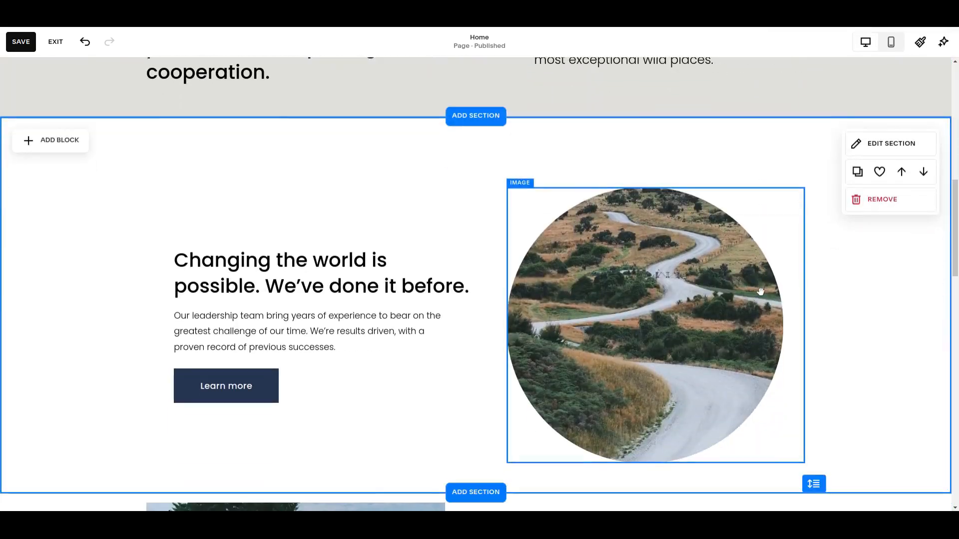
scroll(762, 286, down, 1)
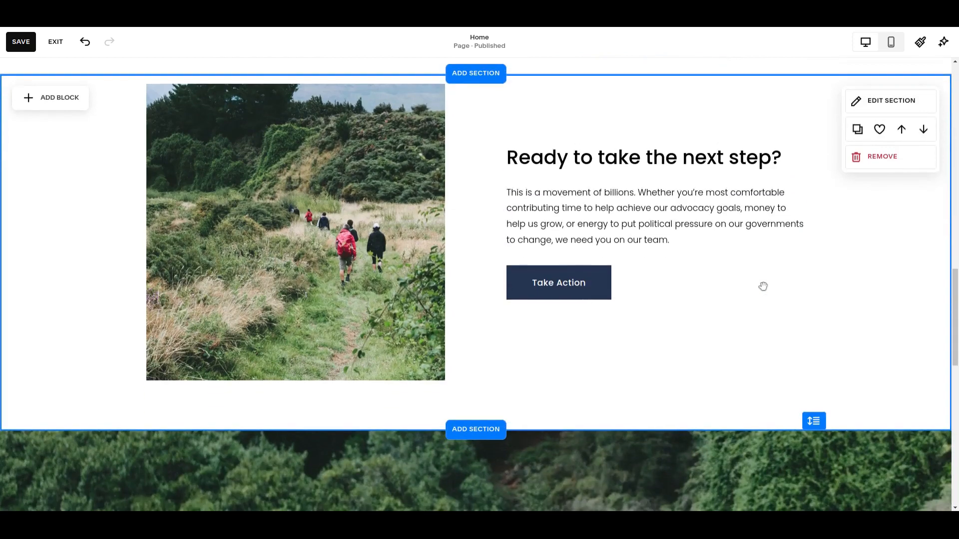
drag(814, 422, 814, 483)
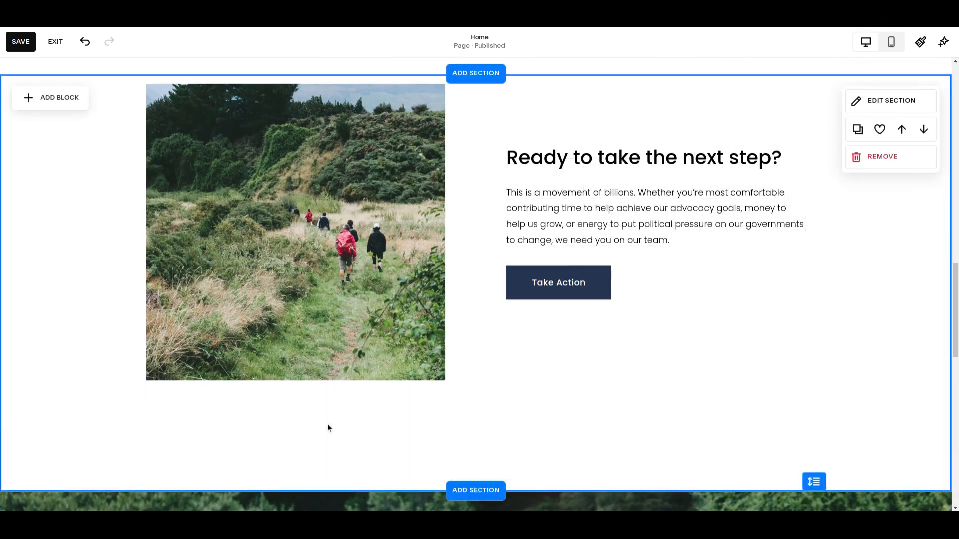
Add a Scrolling block below the hikers image in the "Ready to take the next step?" section and open its design settings
click(45, 99)
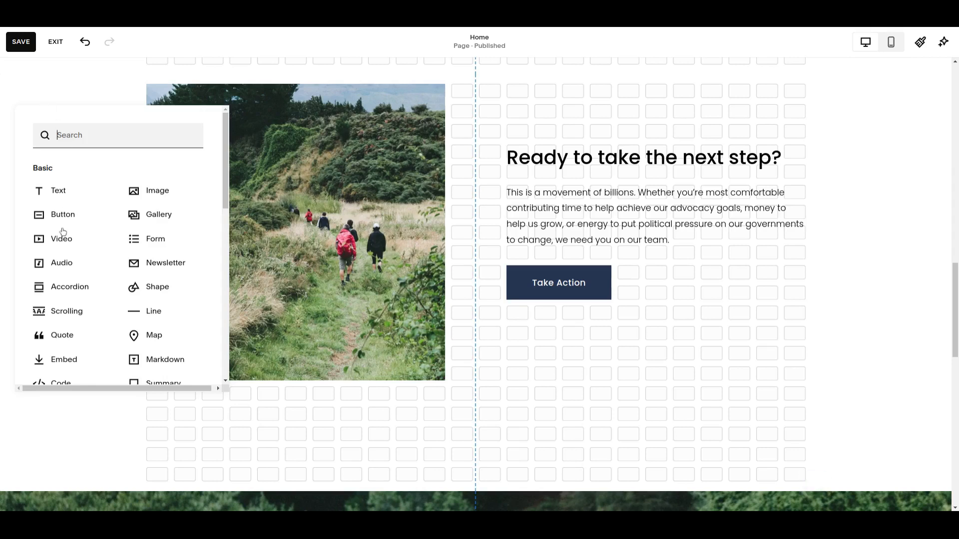
click(68, 316)
mouse_move(520, 181)
mouse_down()
mouse_move(550, 370)
mouse_move(505, 442)
mouse_move(505, 426)
mouse_up()
click(157, 383)
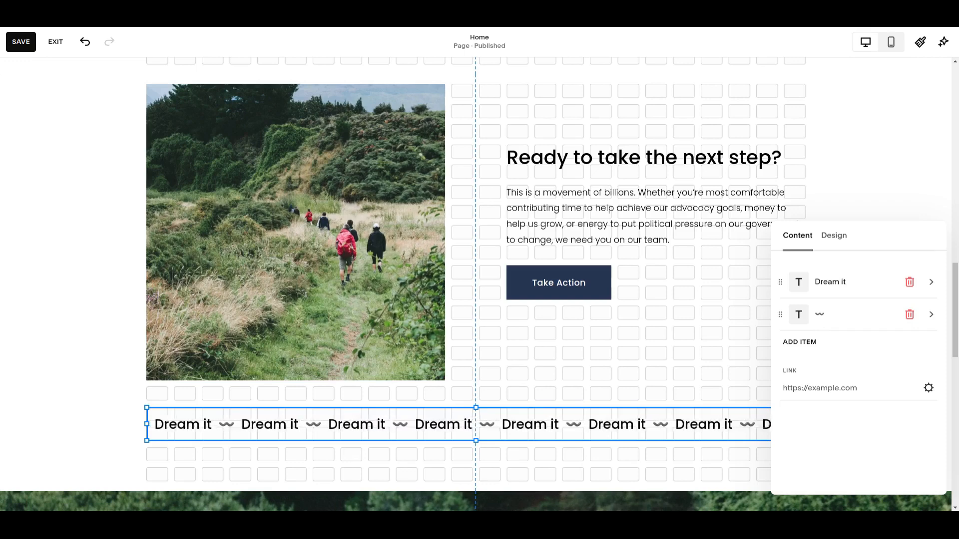
click(842, 240)
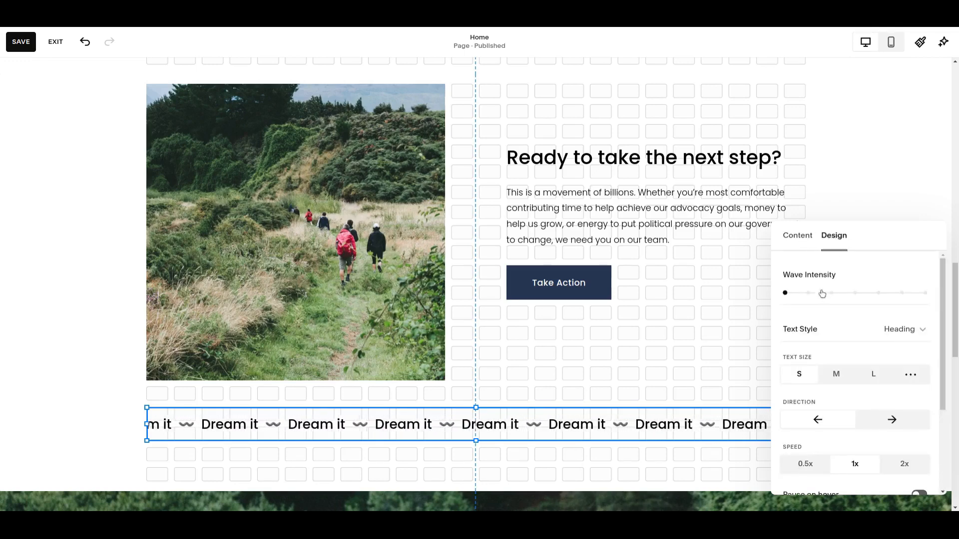
Compare weak, medium and strong wave intensities on the "Dream it" scrolling text, and return it to a flat line
scroll(673, 356, down, 1)
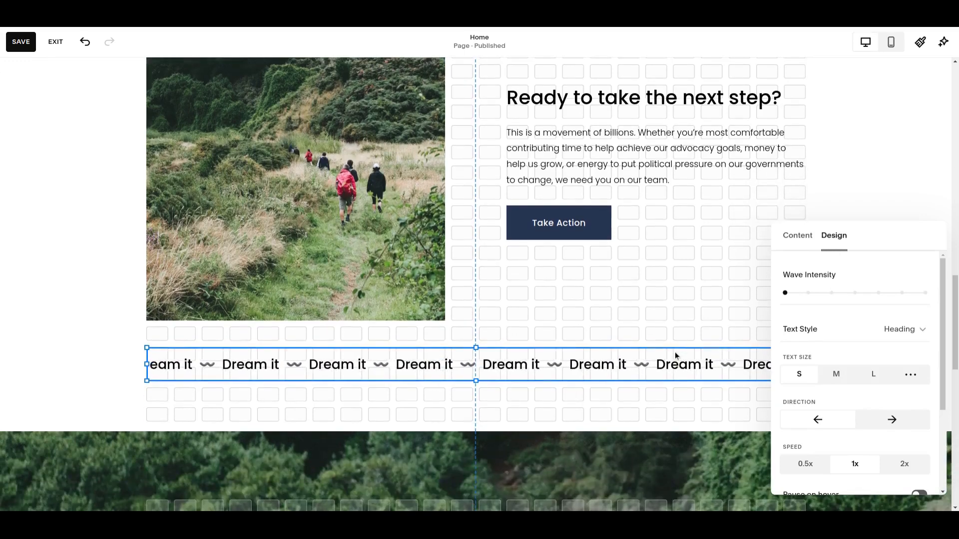
click(808, 294)
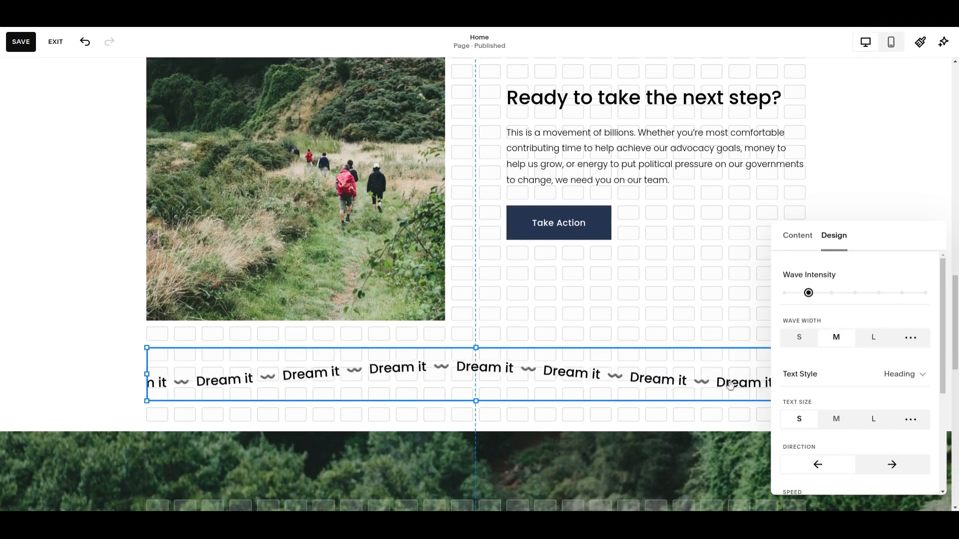
click(833, 294)
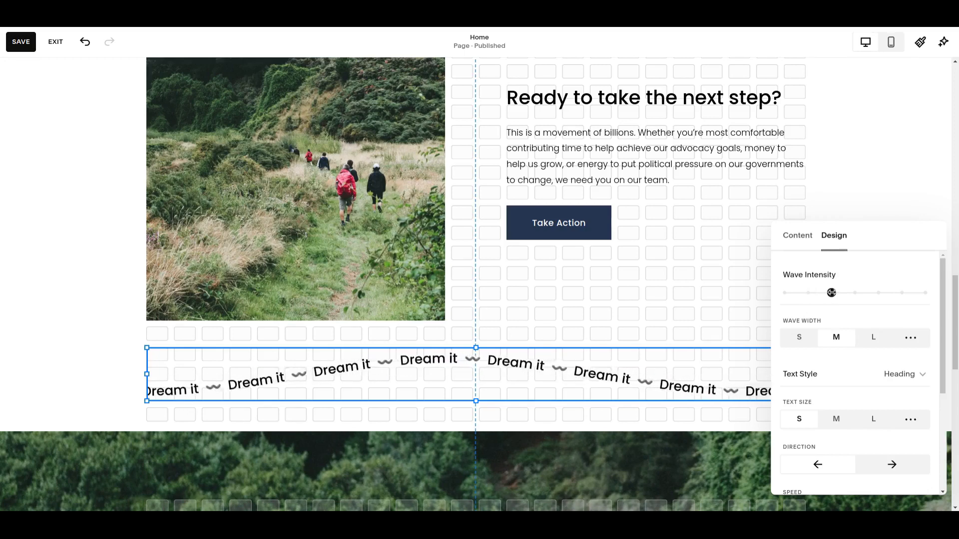
scroll(876, 386, down, 2)
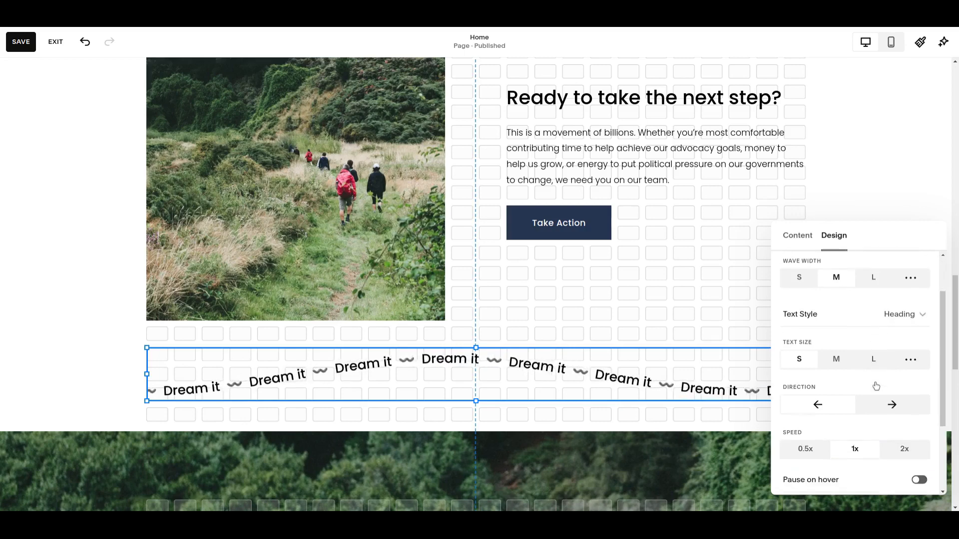
scroll(875, 384, up, 2)
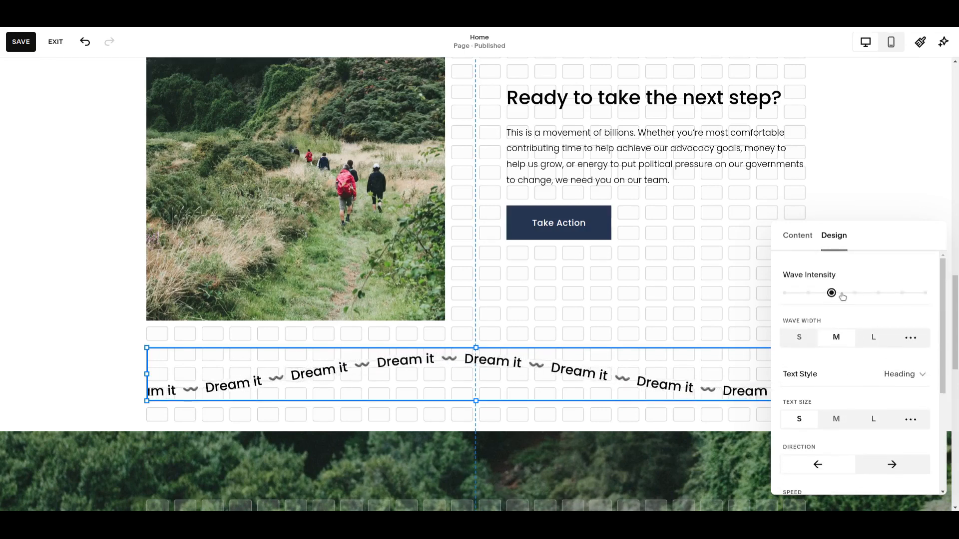
click(879, 293)
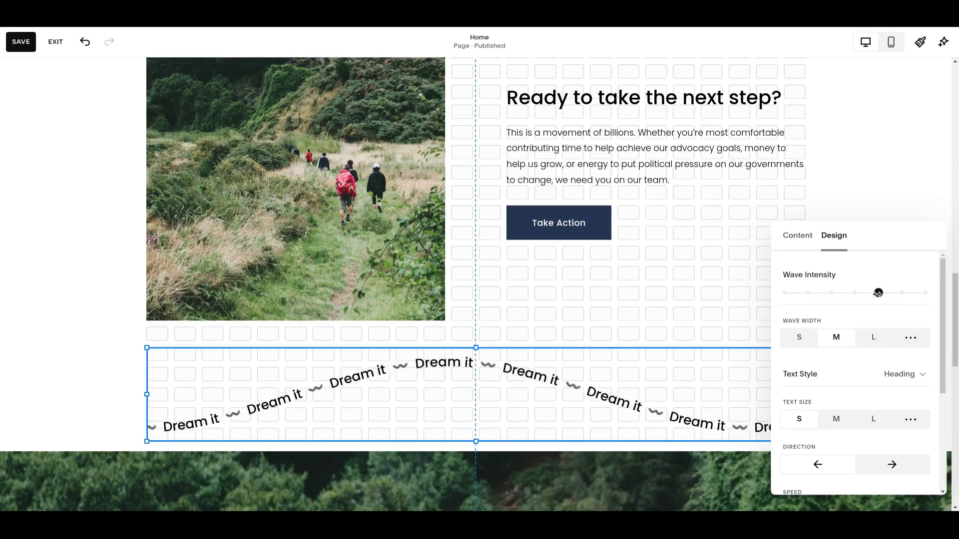
click(808, 294)
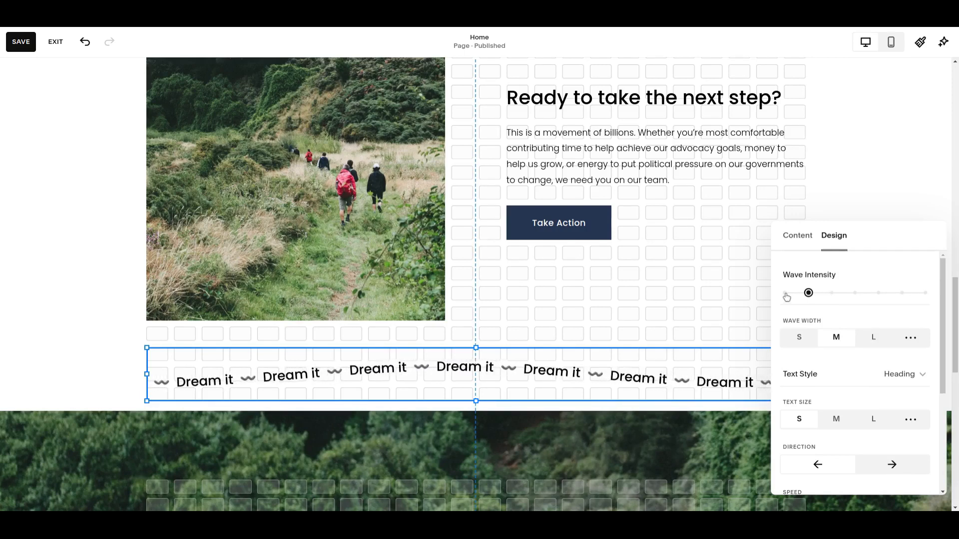
click(785, 294)
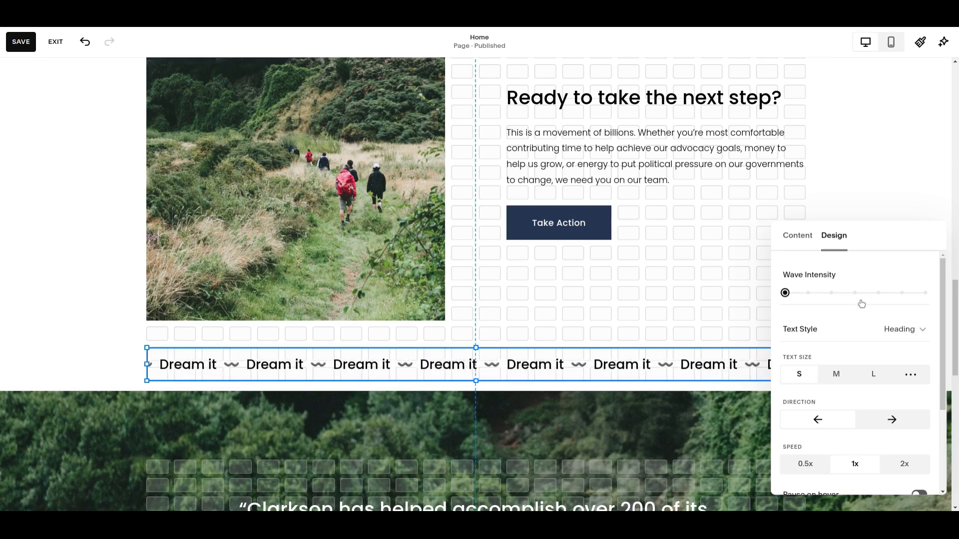
Set the "Dream it" scrolling text's wave intensity to the third of the seven stops and save the page
click(832, 293)
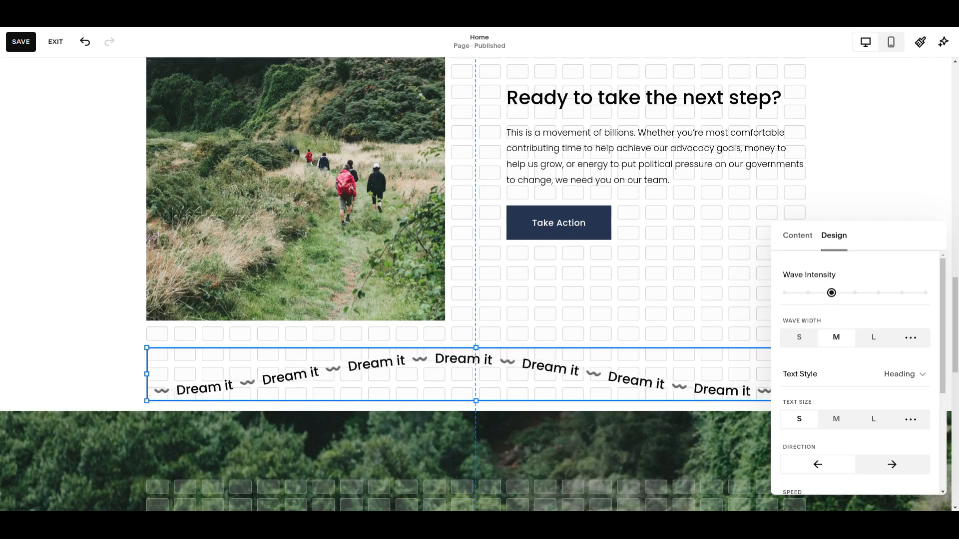
click(657, 297)
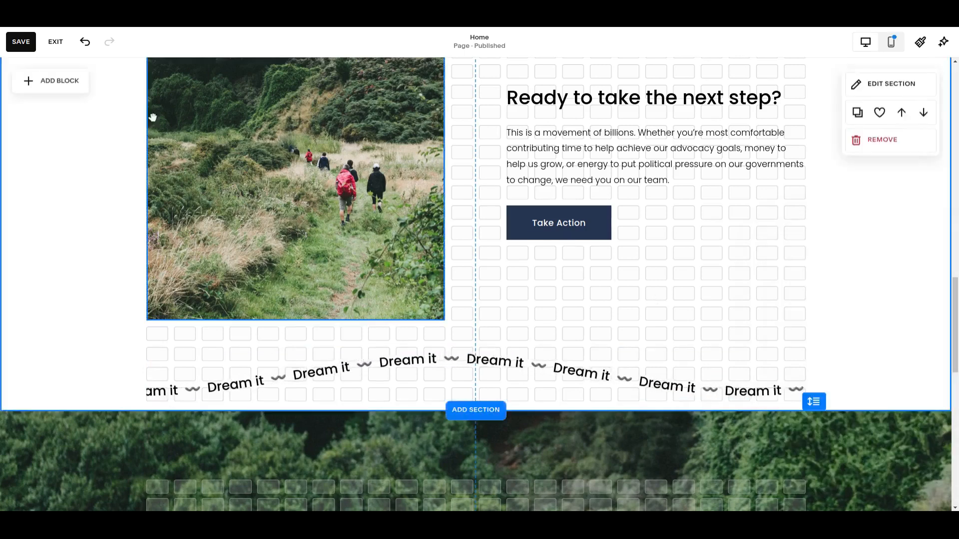
click(31, 48)
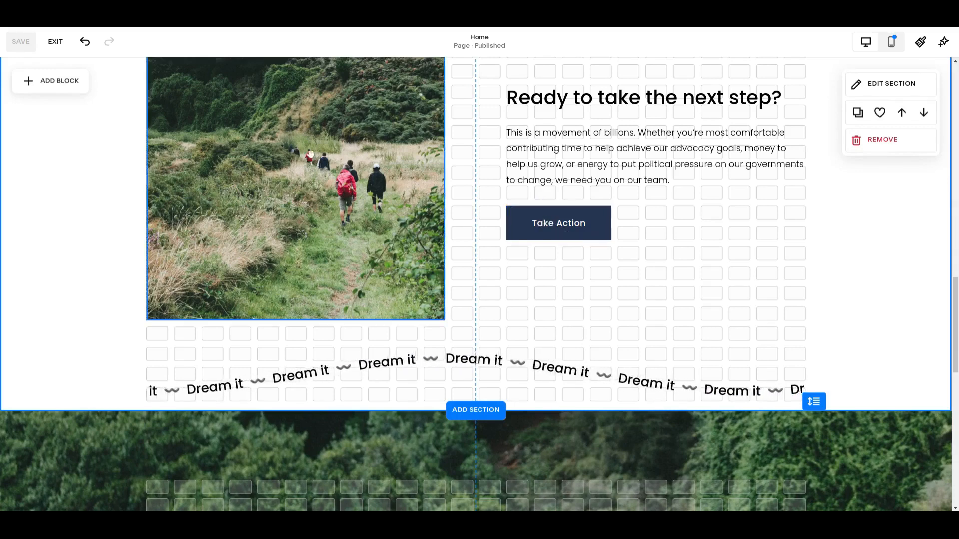
Leave the Home page editor and open the "Page with sections" page
click(56, 41)
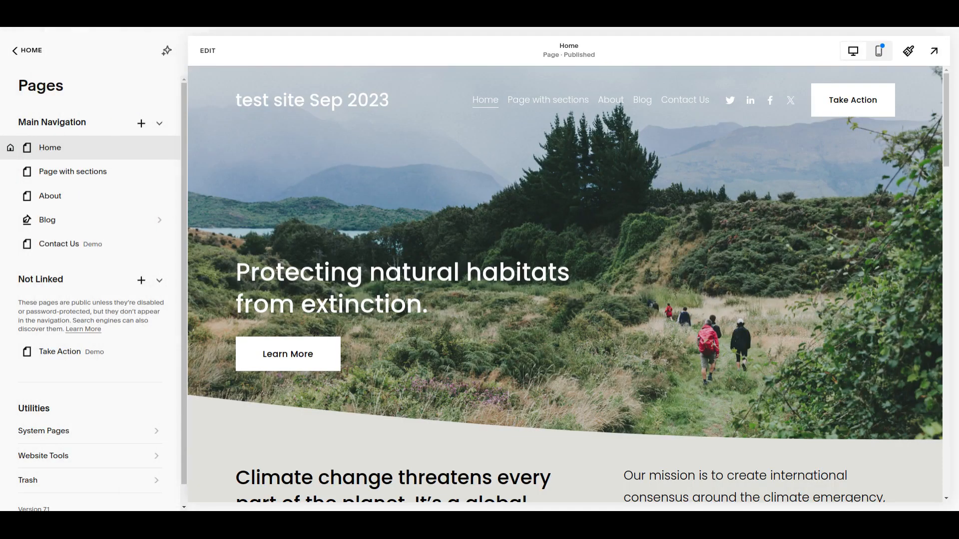
click(86, 170)
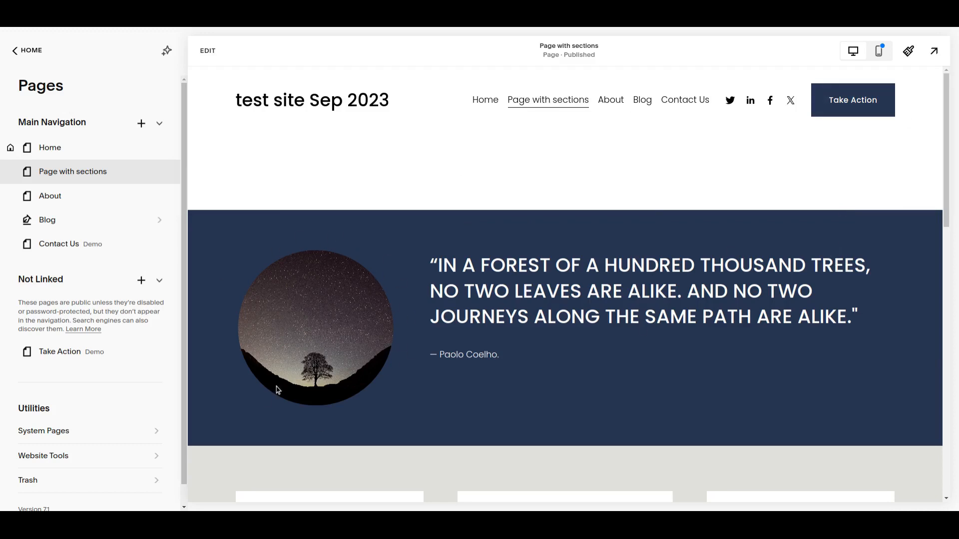
Examine how the quote, three-text-box and book sections meet on "Page with sections"
scroll(302, 330, down, 5)
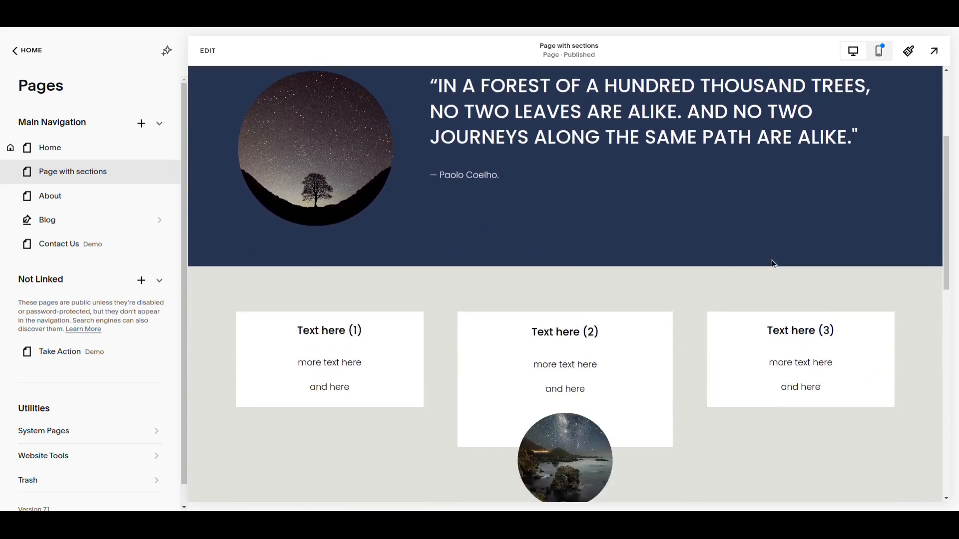
scroll(775, 299, down, 1)
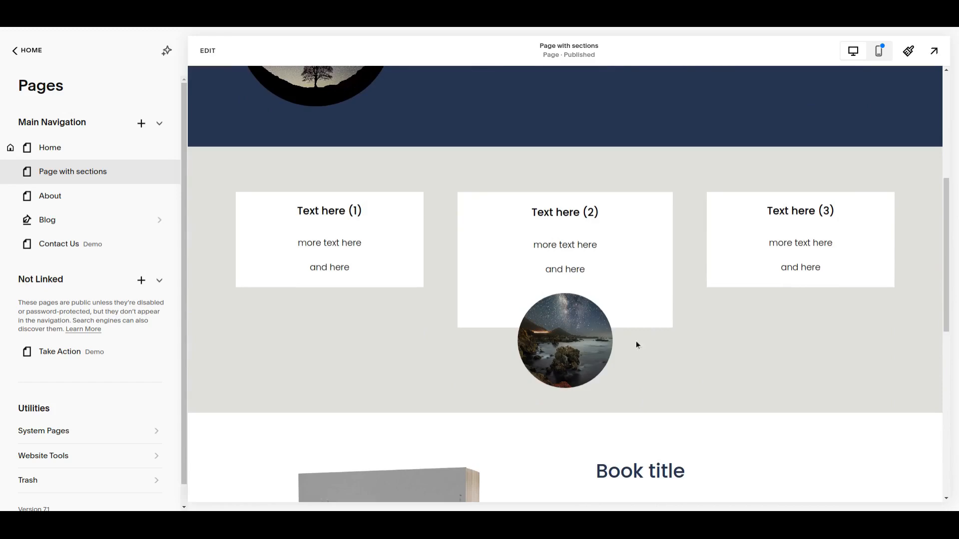
scroll(712, 325, down, 7)
scroll(709, 327, up, 3)
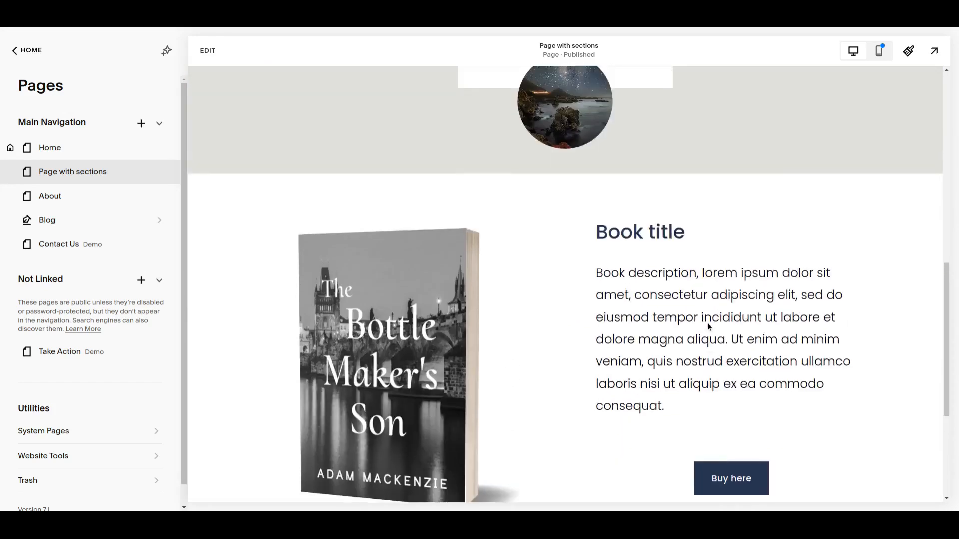
scroll(709, 327, up, 6)
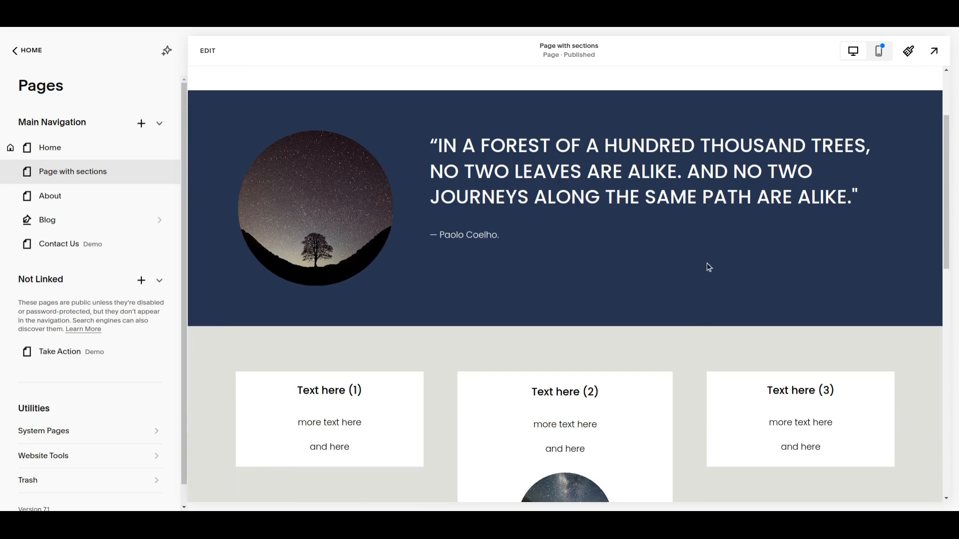
scroll(697, 230, down, 10)
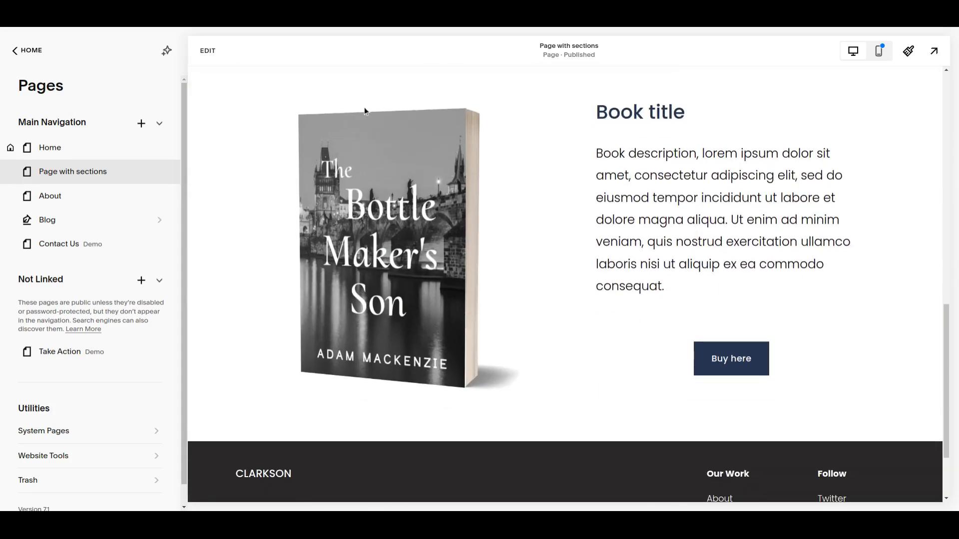
scroll(541, 250, up, 1)
scroll(541, 250, down, 1)
scroll(491, 309, up, 5)
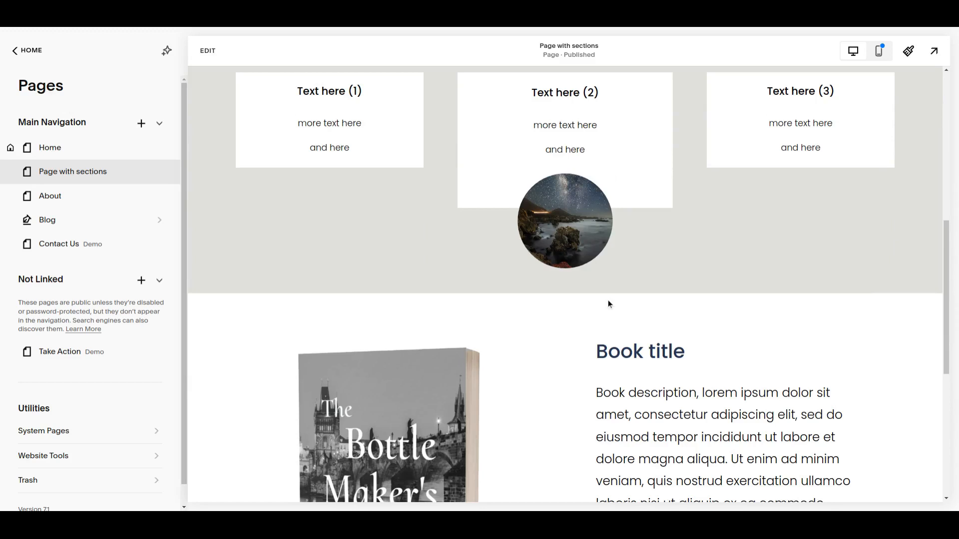
scroll(608, 301, down, 5)
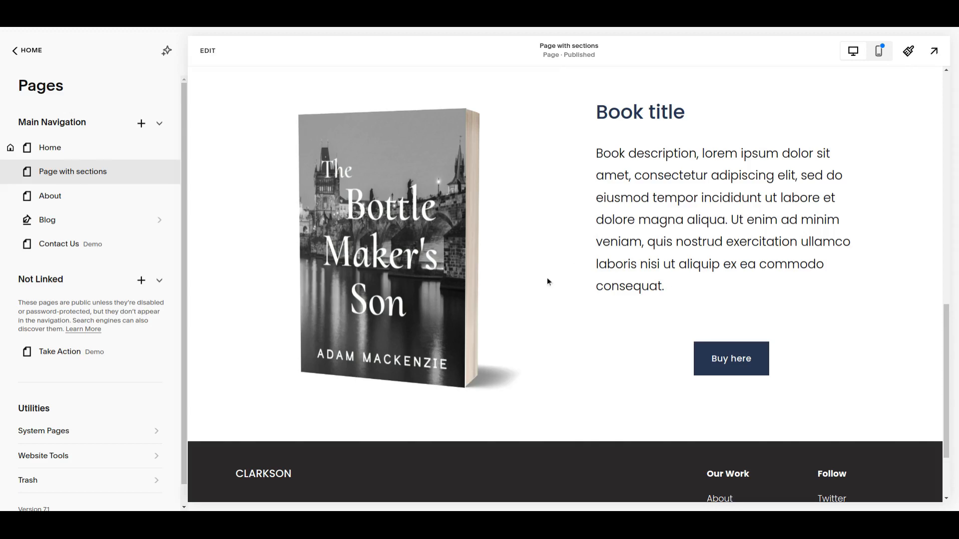
scroll(547, 278, up, 2)
scroll(547, 277, down, 3)
scroll(556, 315, up, 2)
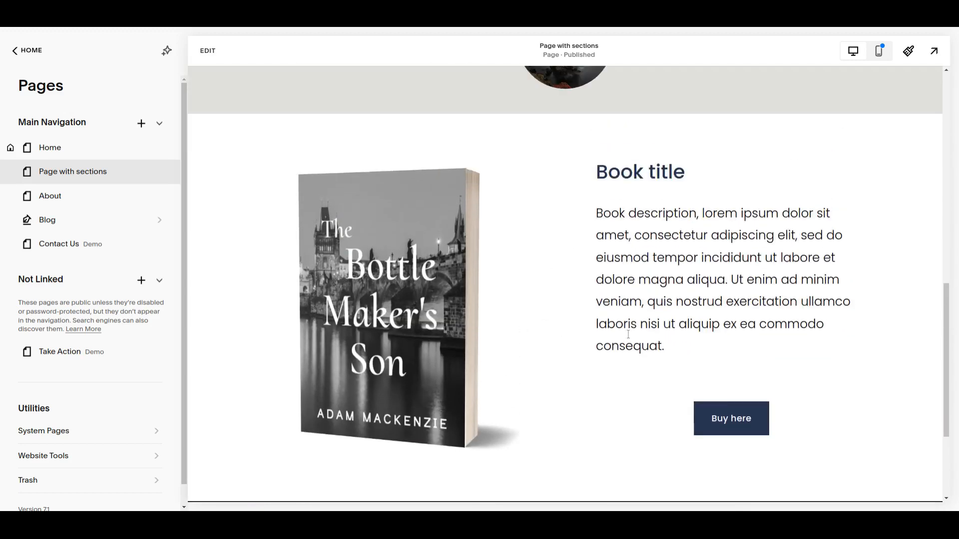
scroll(551, 318, up, 2)
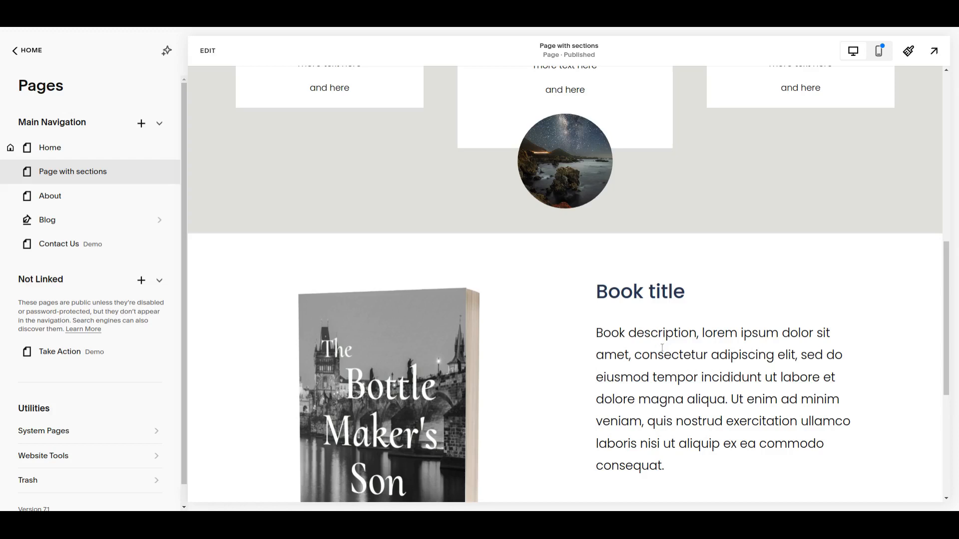
scroll(661, 347, up, 6)
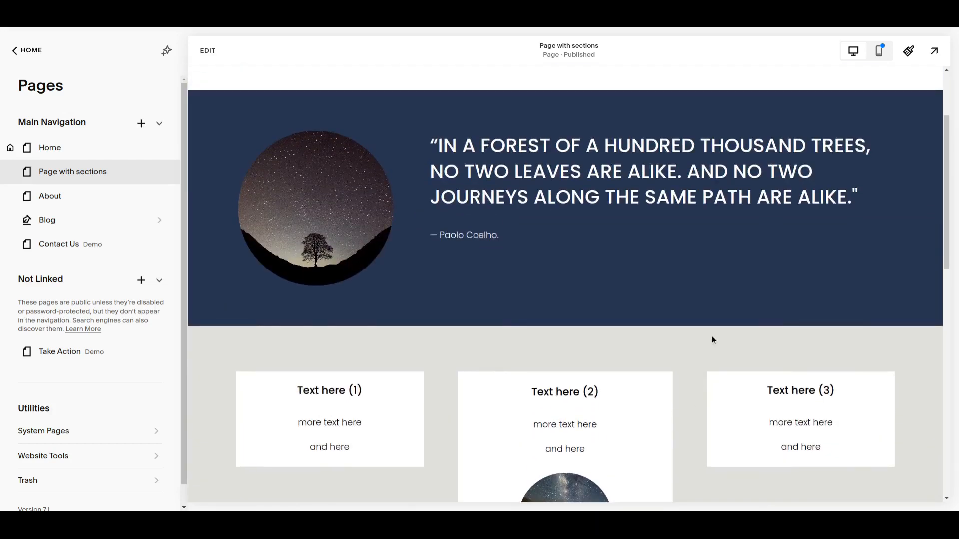
Start editing "Page with sections" and extend the bottom edge of the dark blue quote section by two grid rows
click(208, 51)
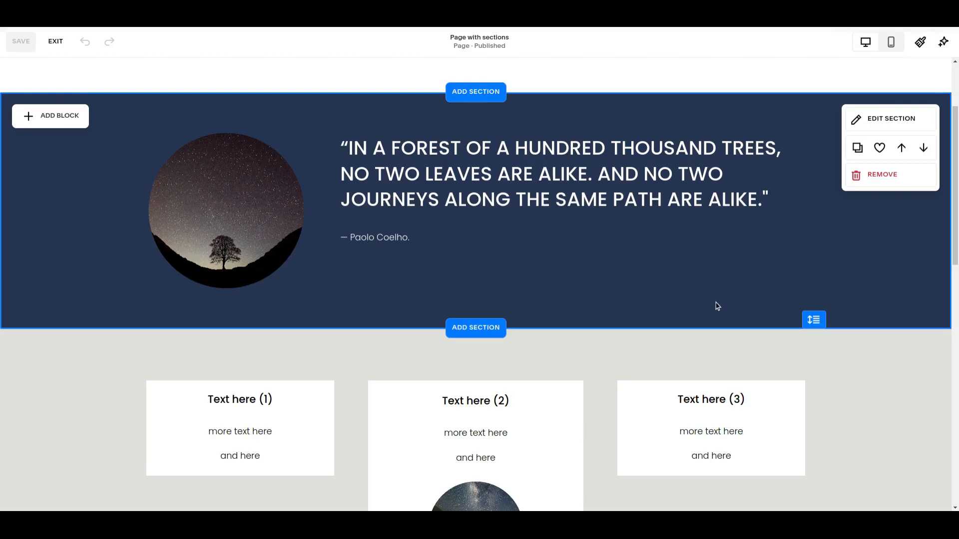
scroll(699, 303, down, 3)
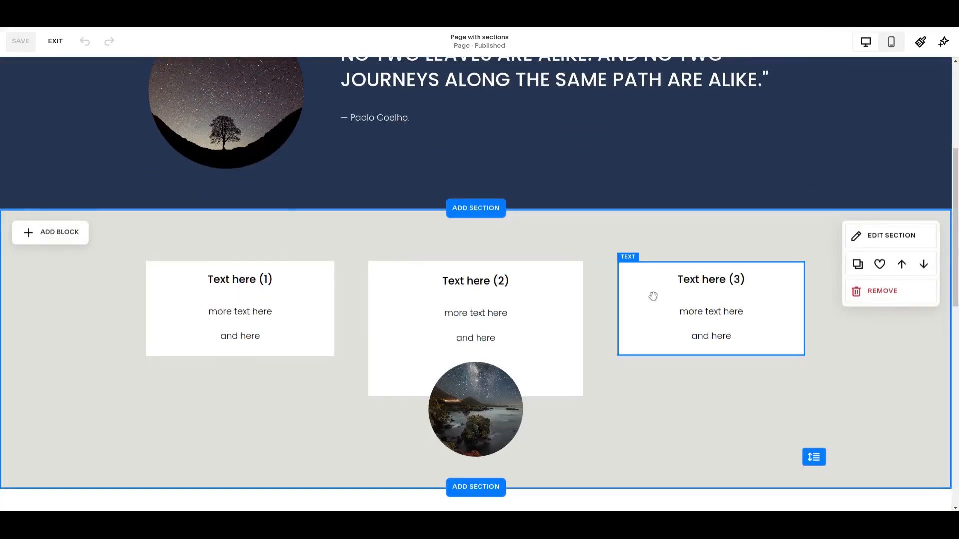
scroll(653, 296, up, 4)
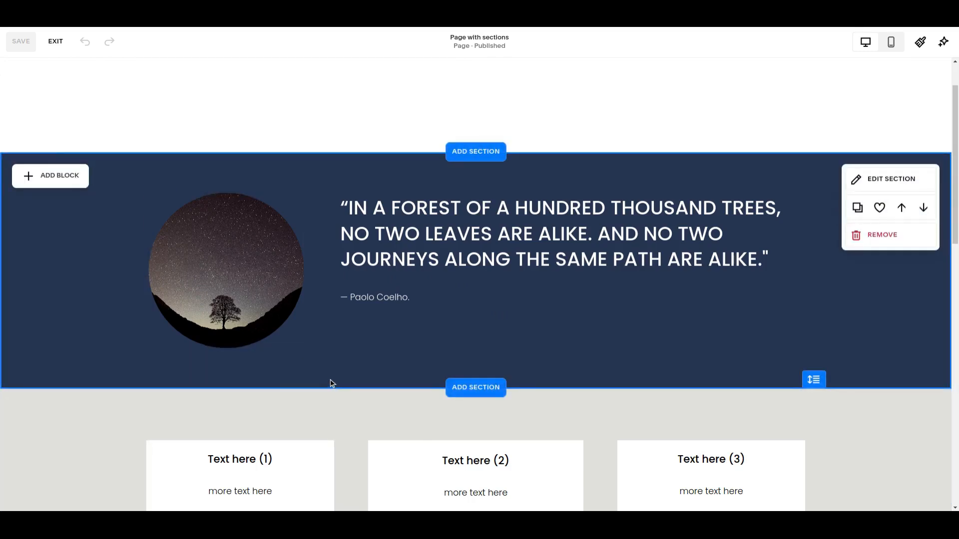
click(111, 259)
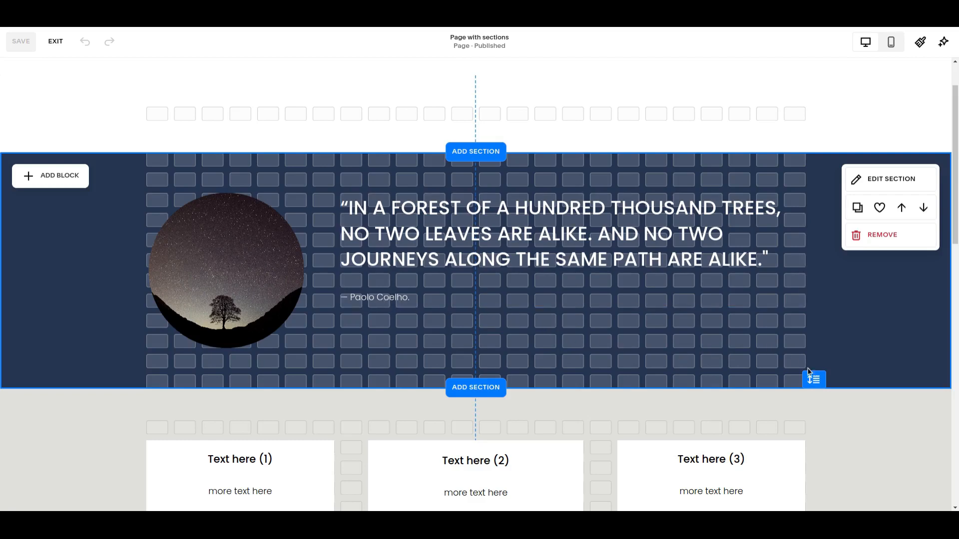
drag(813, 372, 813, 414)
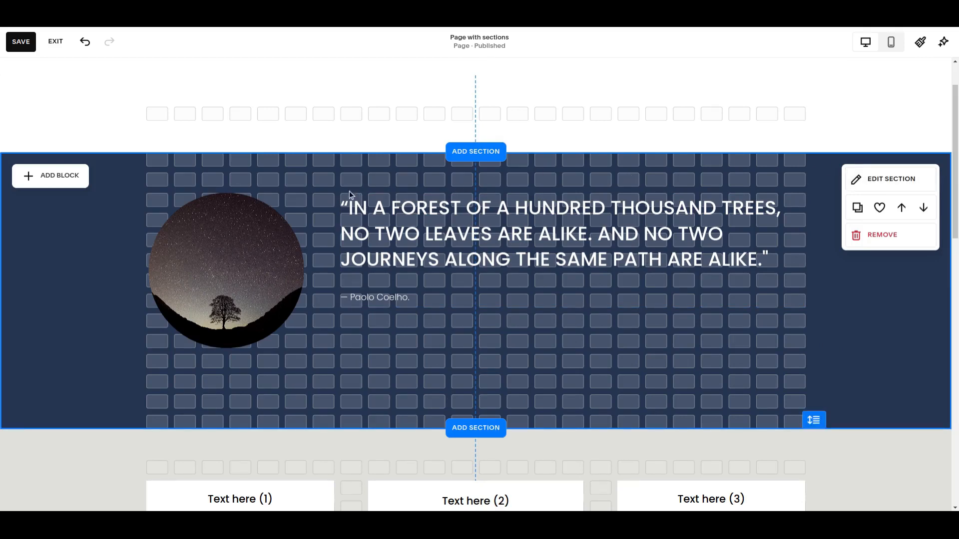
Try the Fill Screen option on the quote section and switch it back off
click(874, 182)
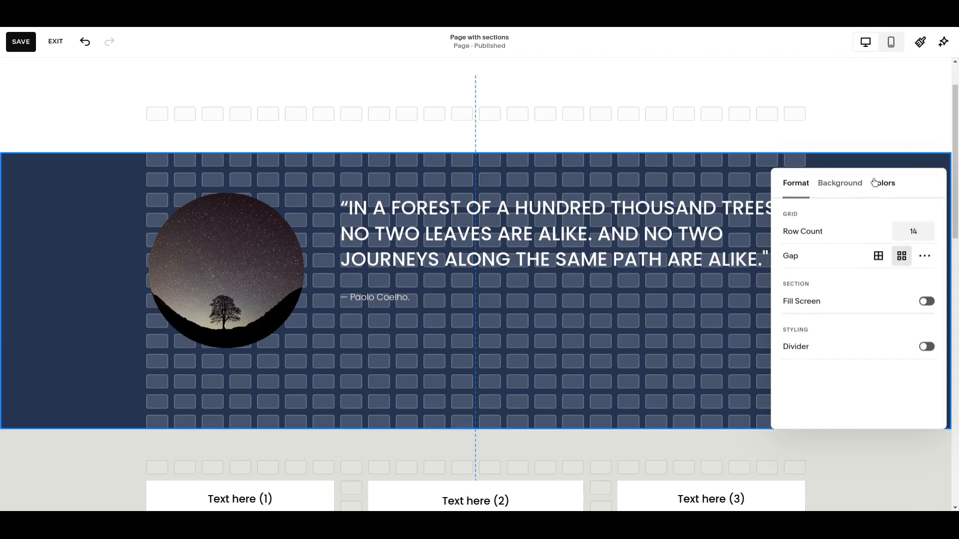
click(928, 301)
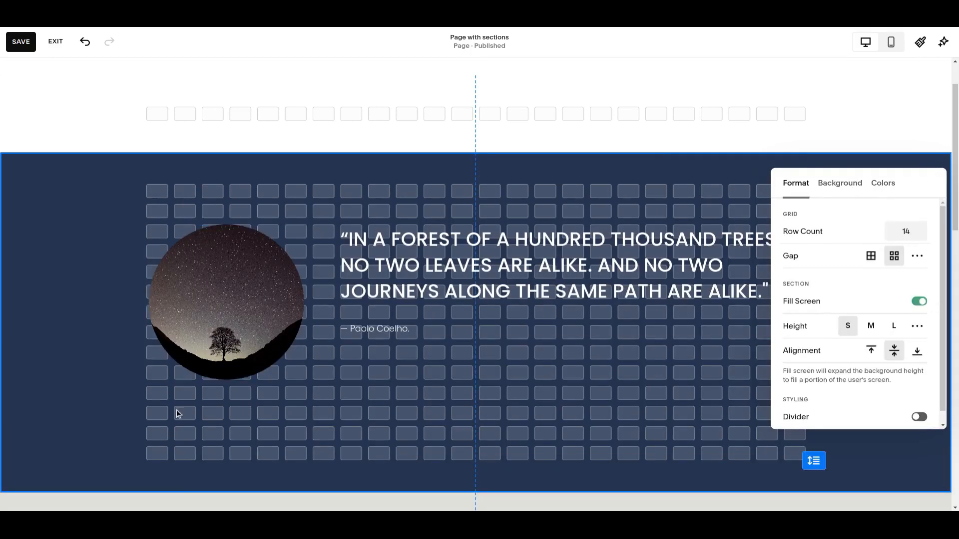
scroll(395, 447, down, 1)
scroll(350, 419, up, 3)
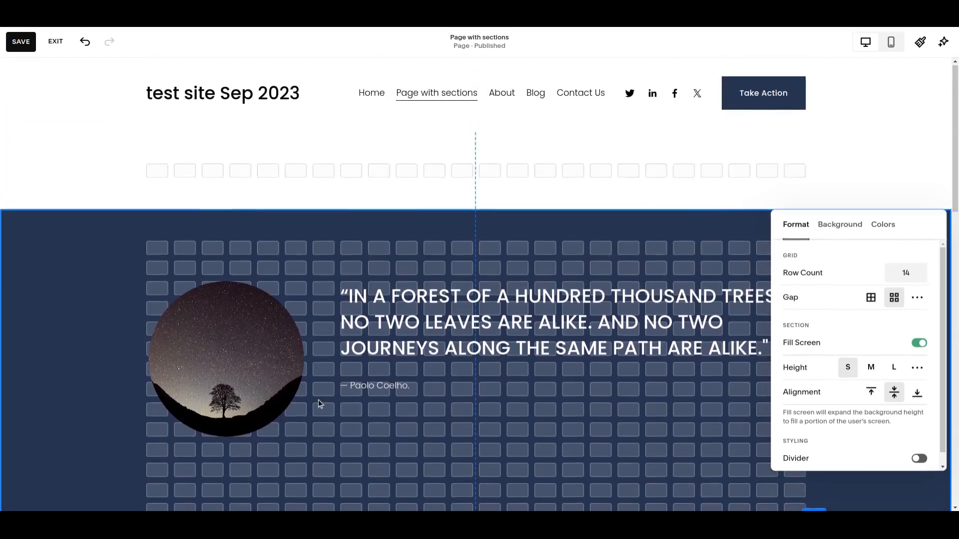
click(918, 346)
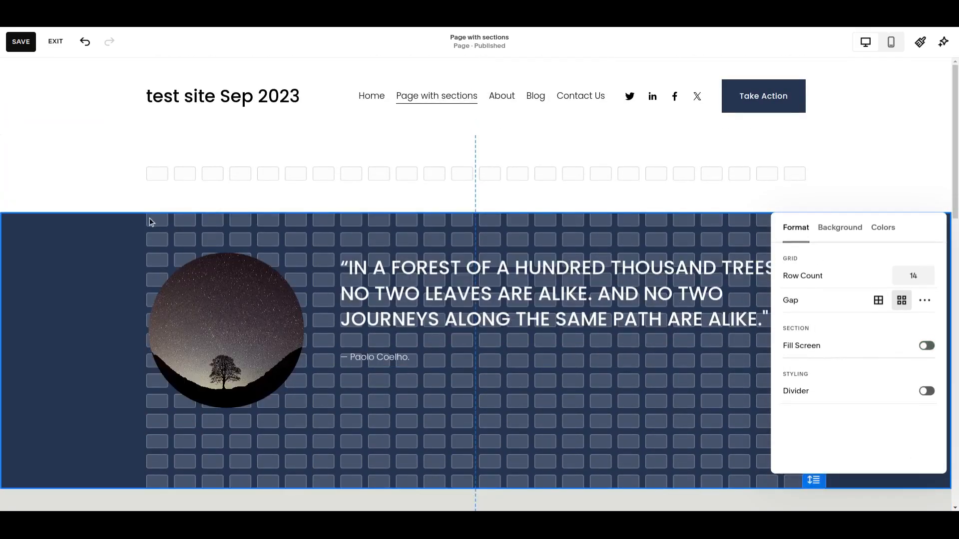
scroll(301, 424, down, 1)
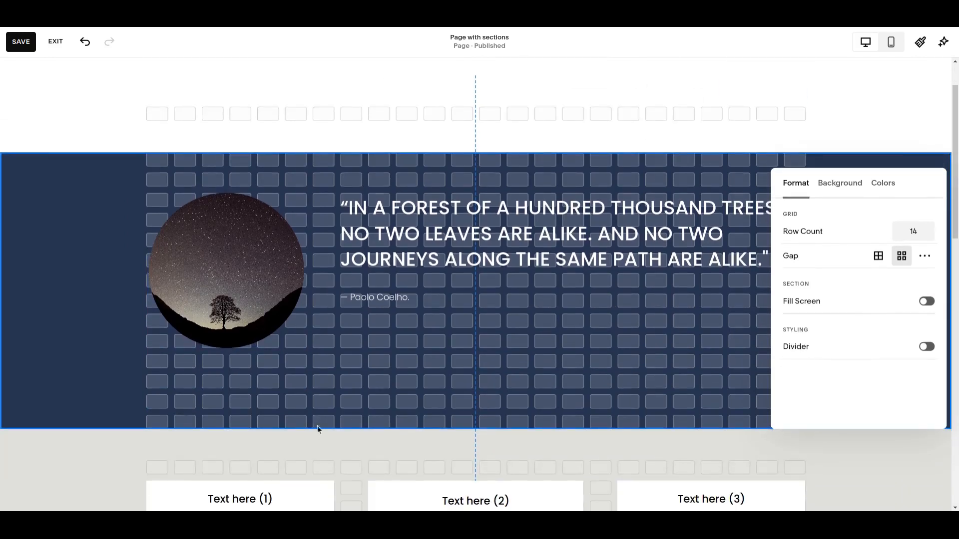
click(412, 348)
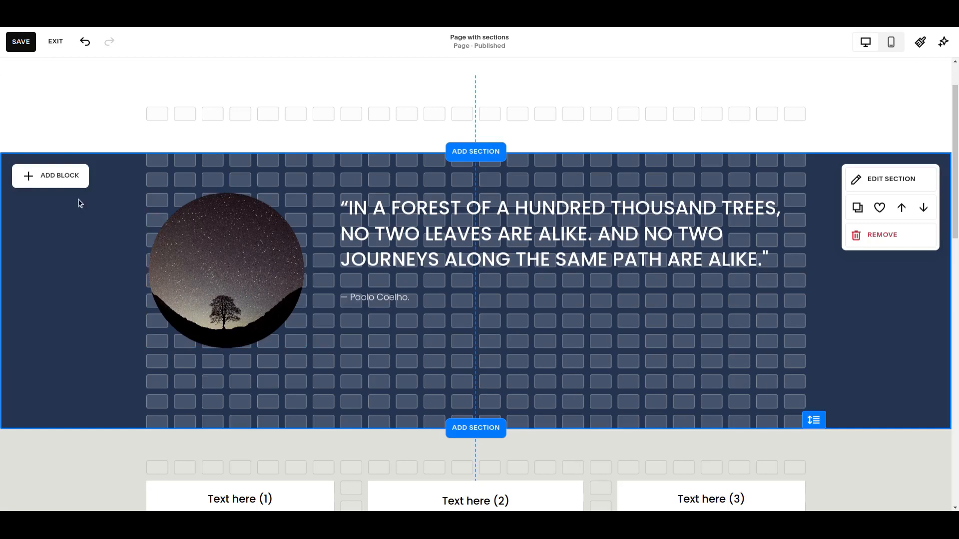
Add a Shape block to the quote section and place it below the quote text, near the section's bottom edge
click(53, 179)
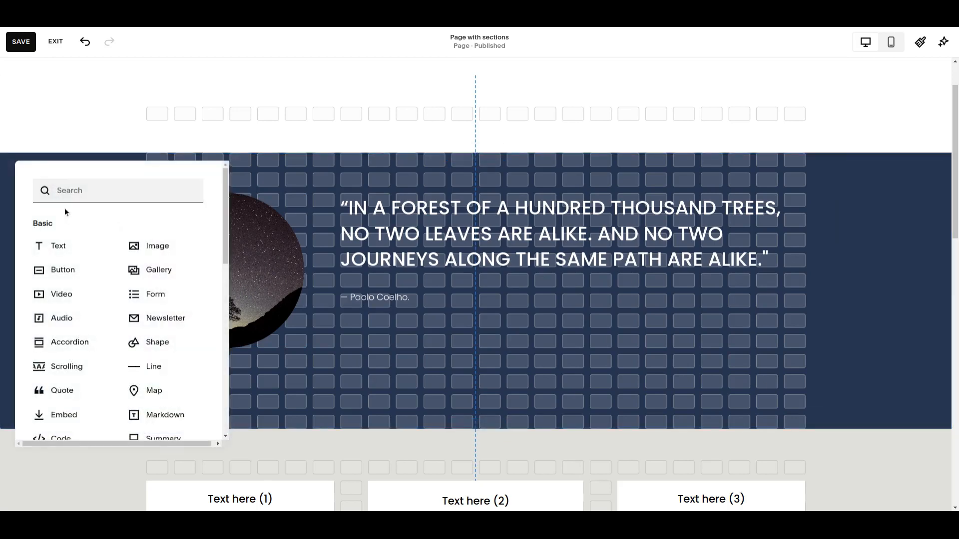
click(162, 347)
drag(262, 275, 564, 345)
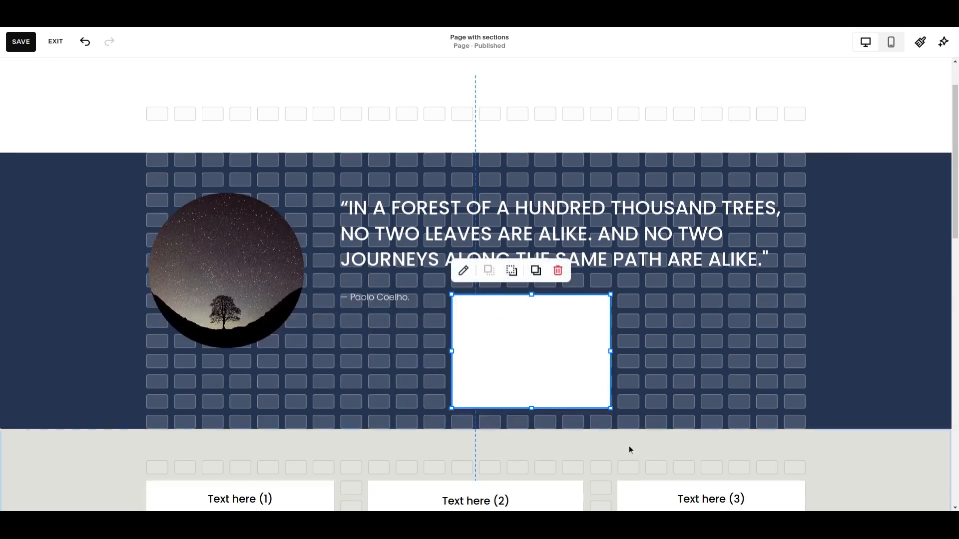
Set the new shape's color to the light grey palette swatch that matches the section below
click(463, 271)
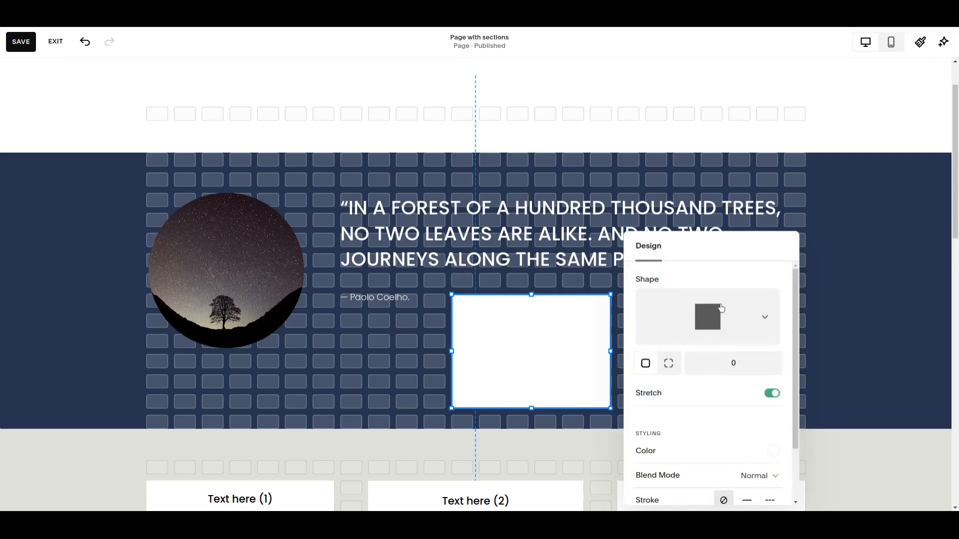
scroll(656, 448, down, 2)
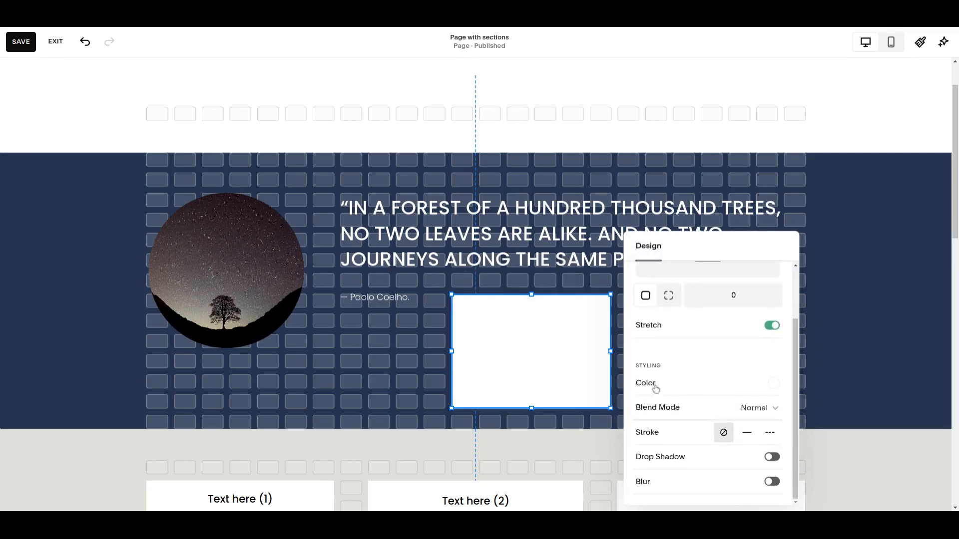
click(776, 388)
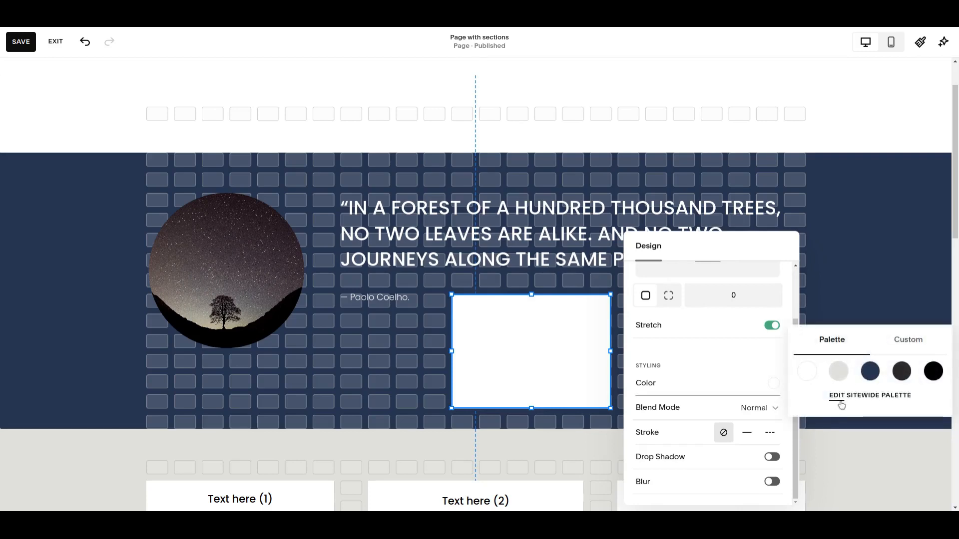
click(842, 375)
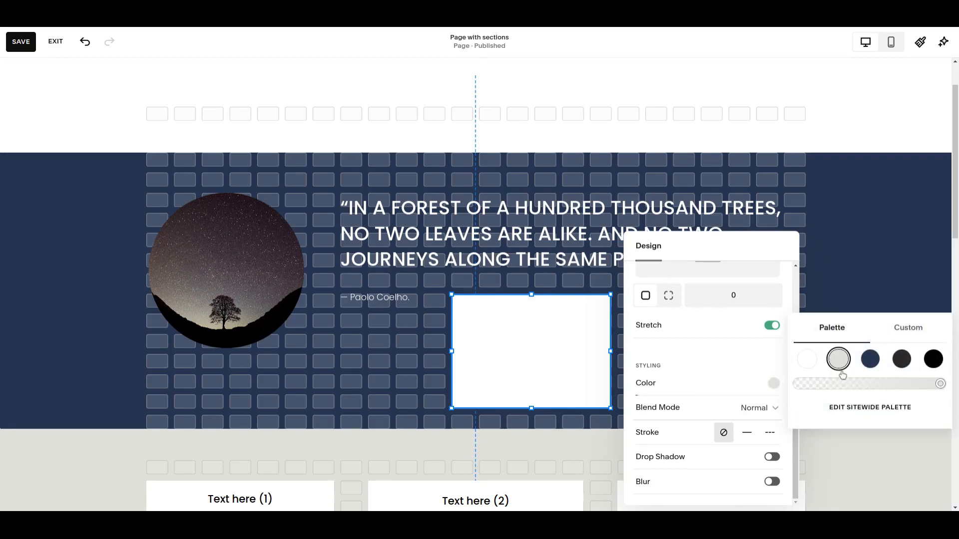
scroll(375, 379, down, 1)
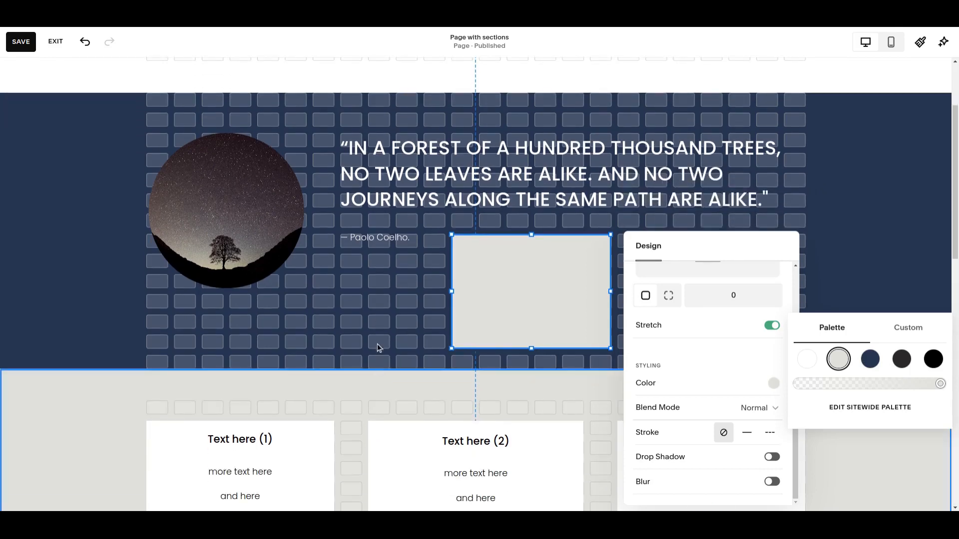
click(365, 341)
Resize the grey shape into a four-row band spanning the full page width, flush with the quote section's bottom edge
click(517, 280)
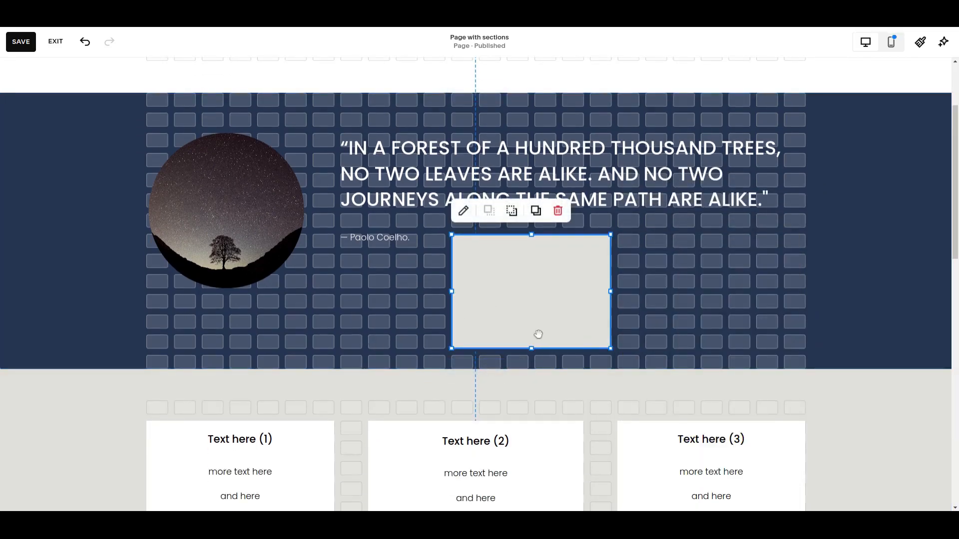
drag(531, 244, 535, 305)
drag(531, 348, 535, 370)
drag(615, 334, 624, 336)
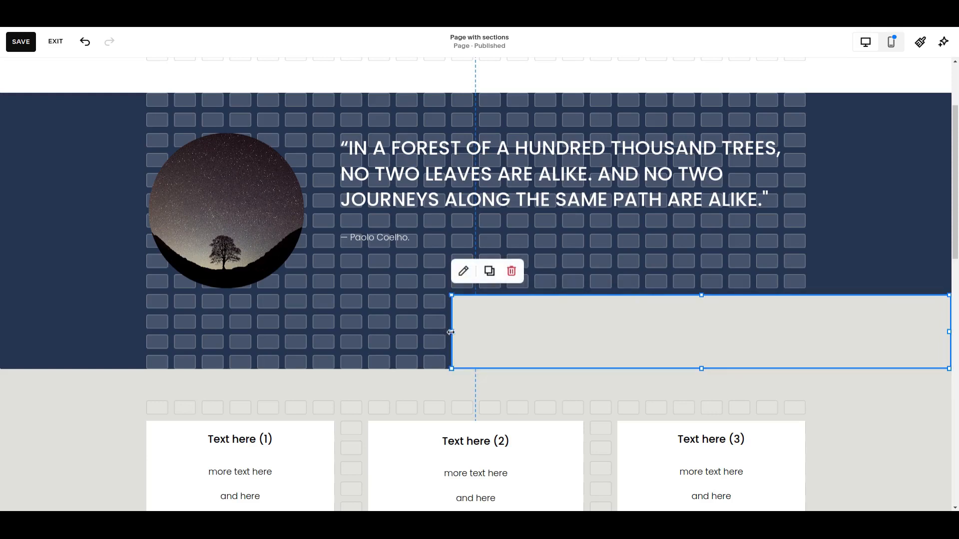
drag(448, 334, 2, 335)
drag(229, 333, 4, 333)
drag(474, 355, 546, 349)
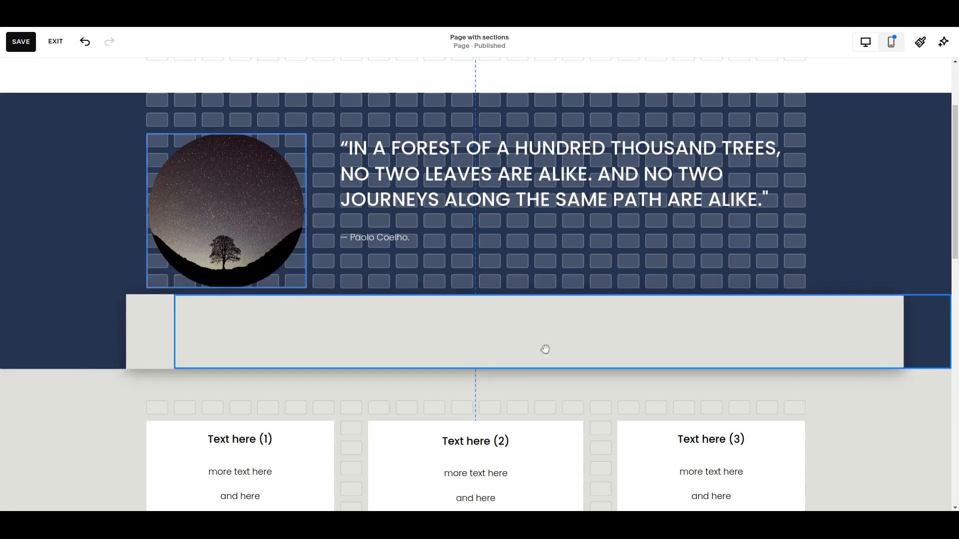
drag(175, 332, 152, 334)
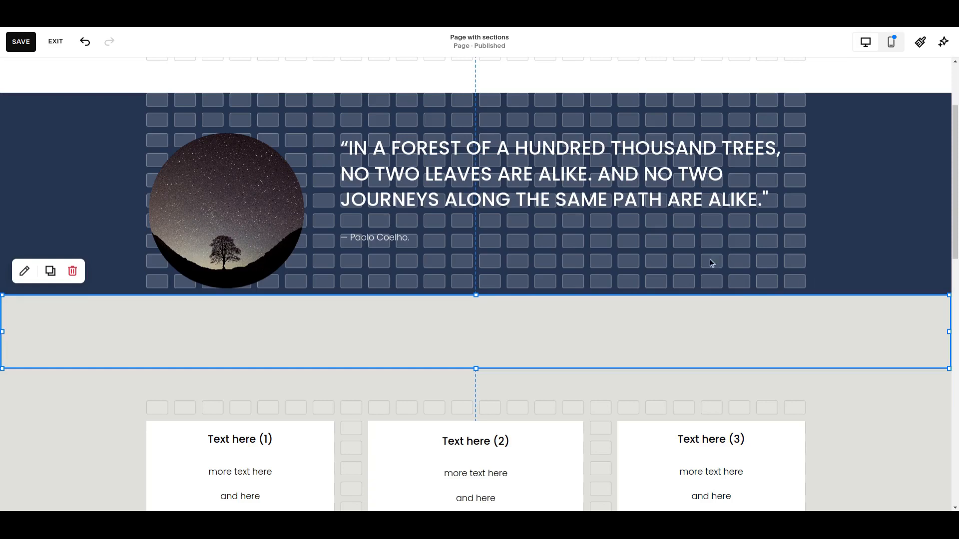
scroll(647, 267, up, 1)
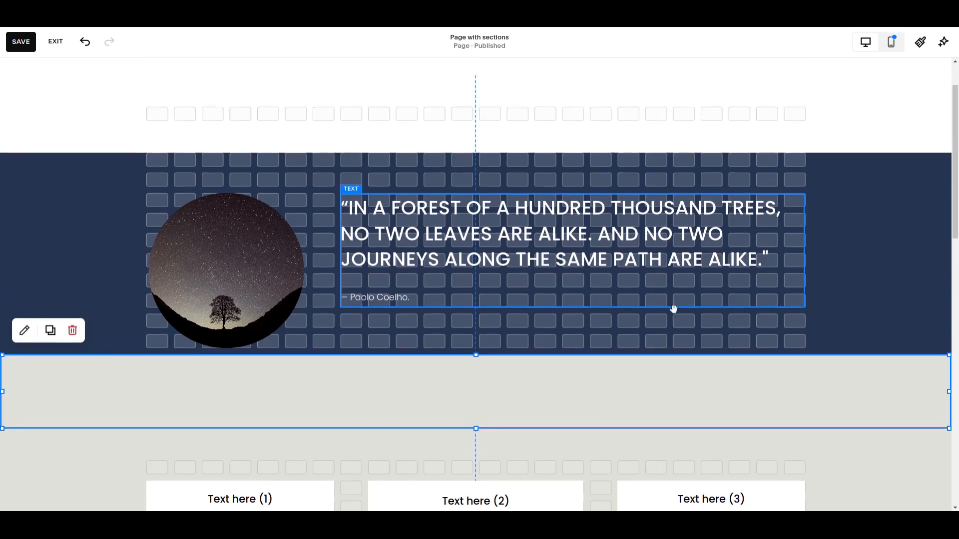
Move the round image down two rows over the grey band and narrow the quote text by two columns from its left edge
click(240, 267)
drag(237, 299, 238, 307)
click(477, 277)
drag(341, 252, 381, 251)
Enlarge the round image by two columns to the right and two rows upward, and bring it forward over the grey shape
click(295, 241)
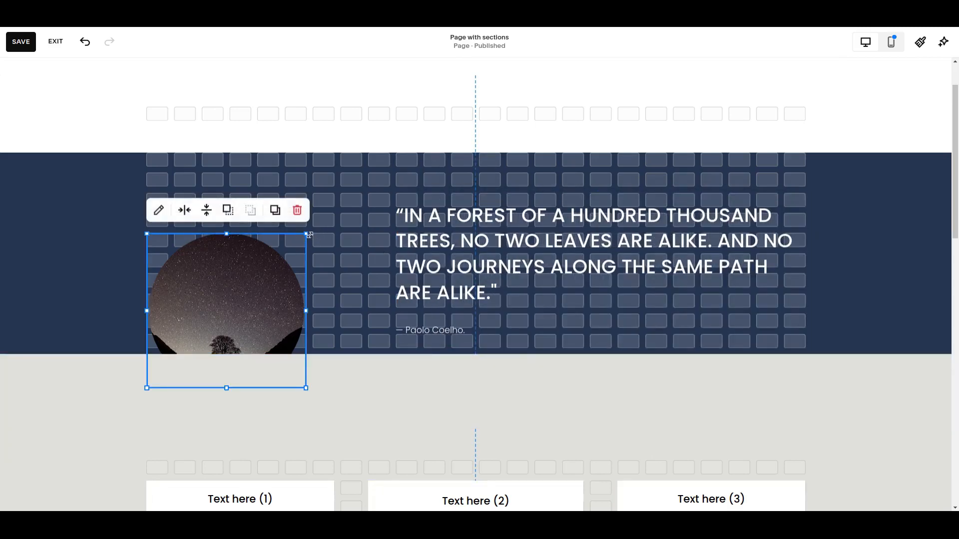
drag(308, 235, 321, 229)
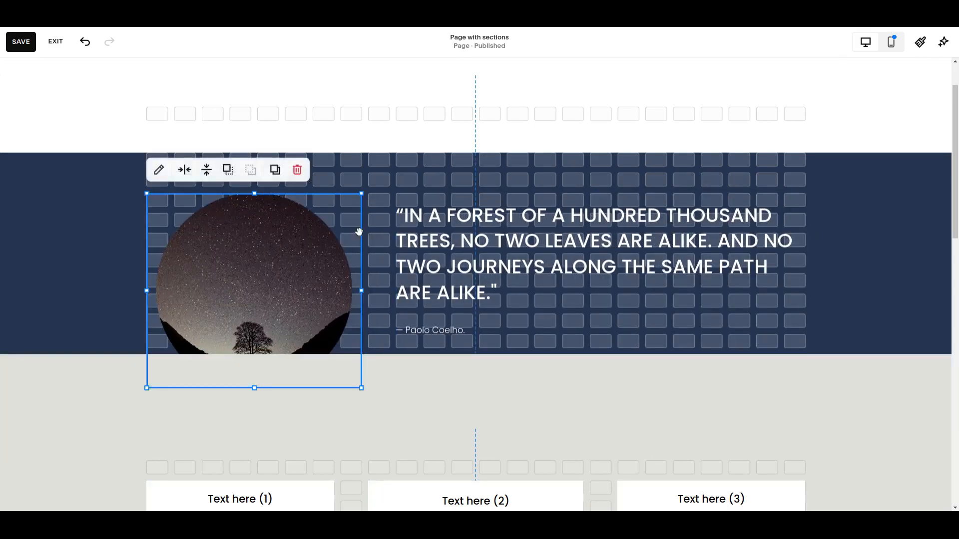
scroll(824, 336, down, 1)
scroll(824, 338, up, 1)
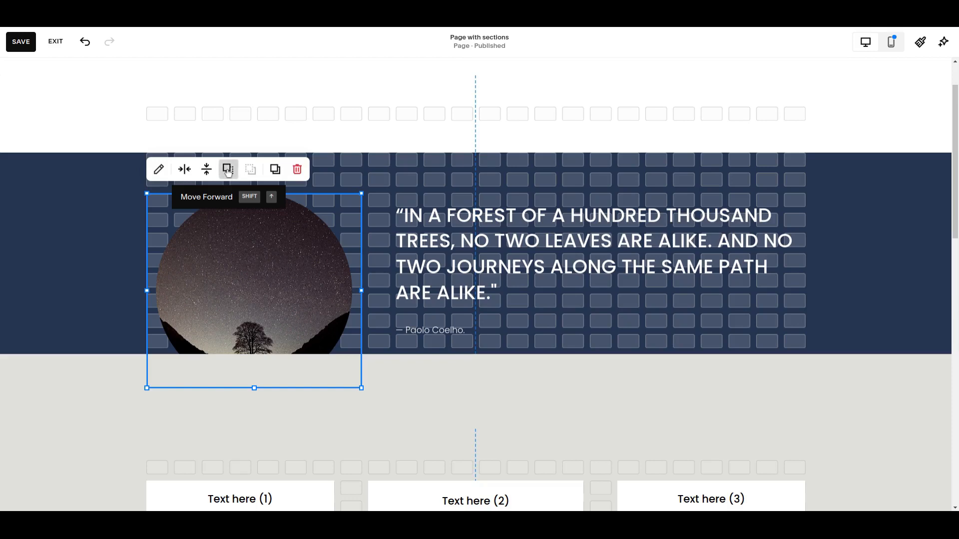
click(227, 170)
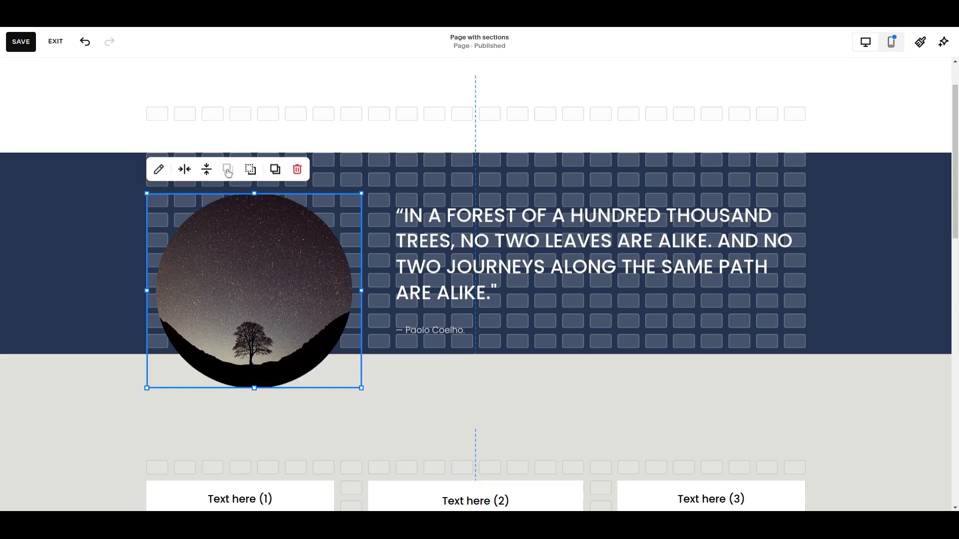
click(92, 283)
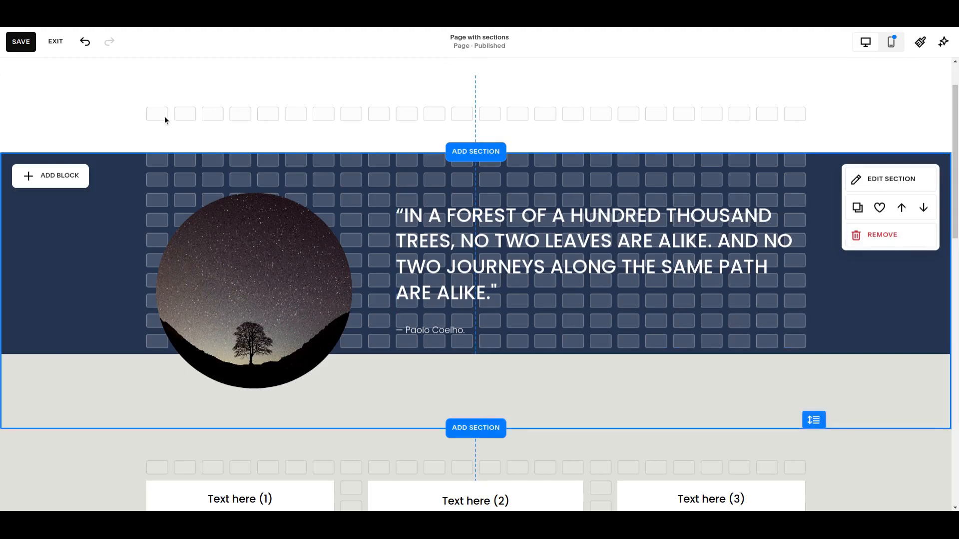
Save the page, exit editing, and review how the quote section blends into the section below
click(21, 42)
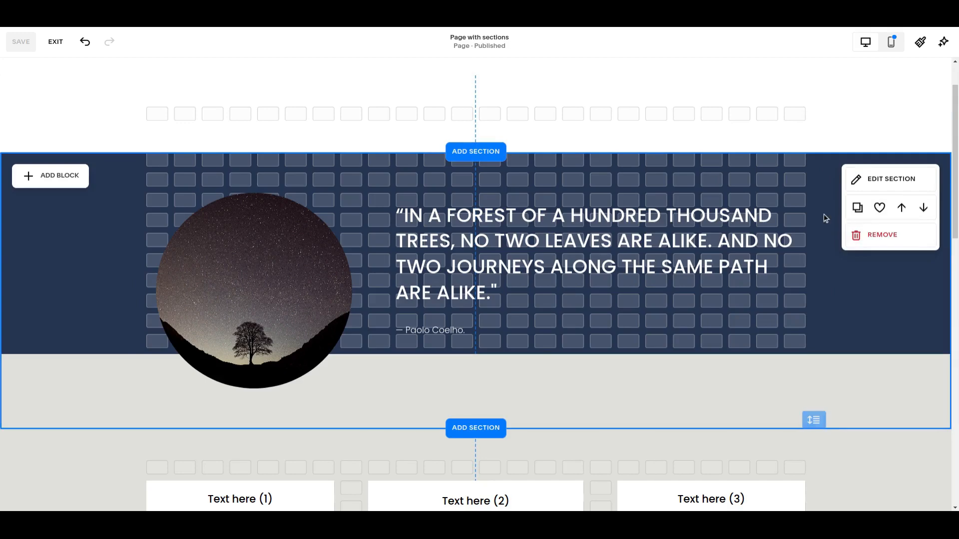
click(55, 42)
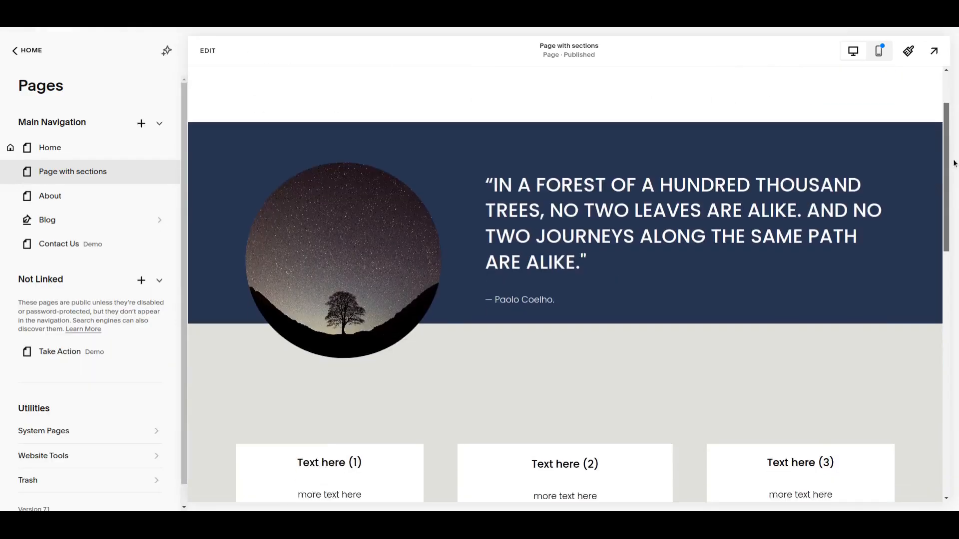
mouse_move(954, 163)
mouse_down()
mouse_move(954, 194)
mouse_move(954, 148)
mouse_up()
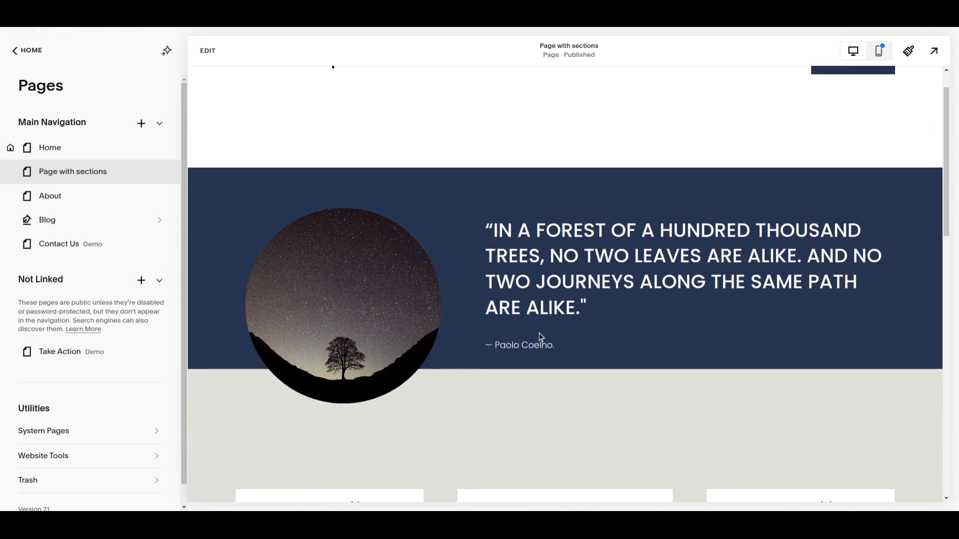
scroll(454, 390, down, 1)
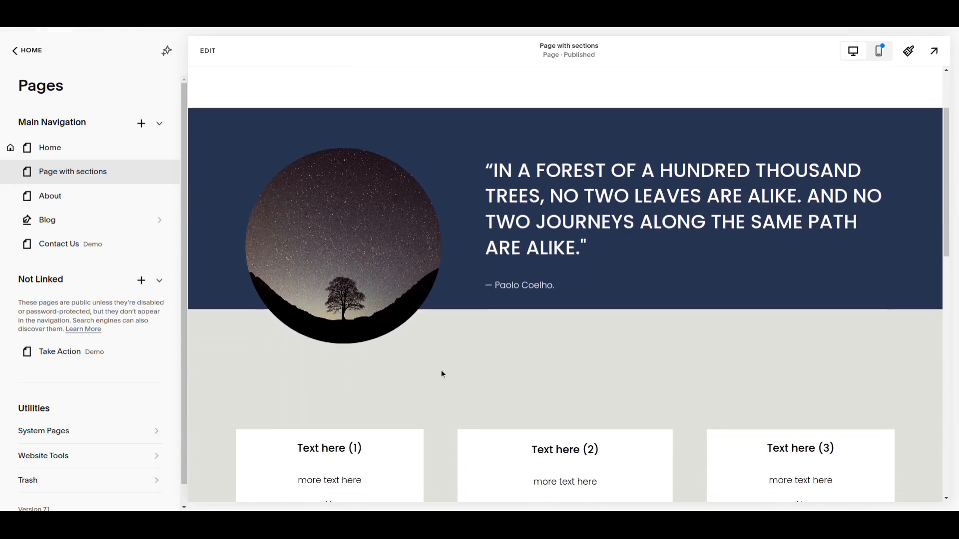
scroll(440, 359, up, 1)
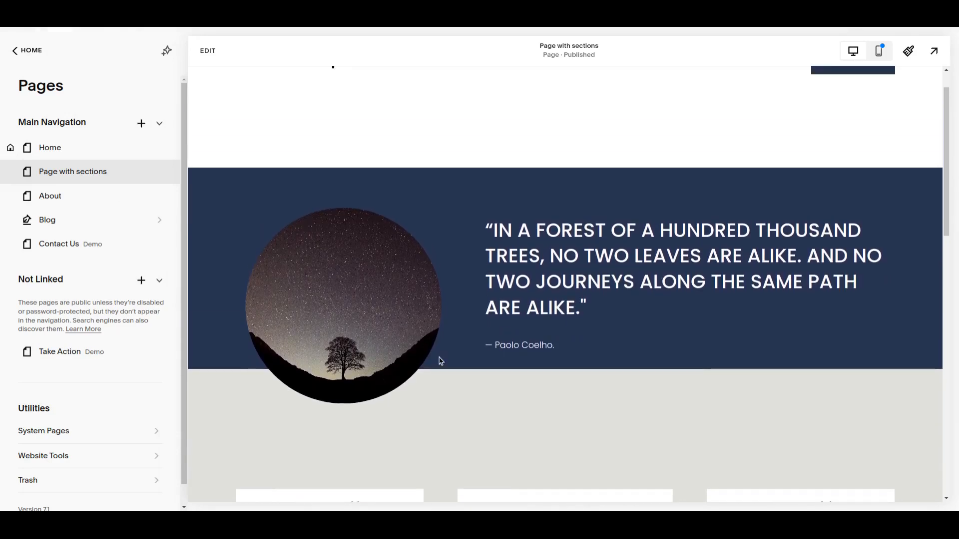
scroll(440, 361, up, 1)
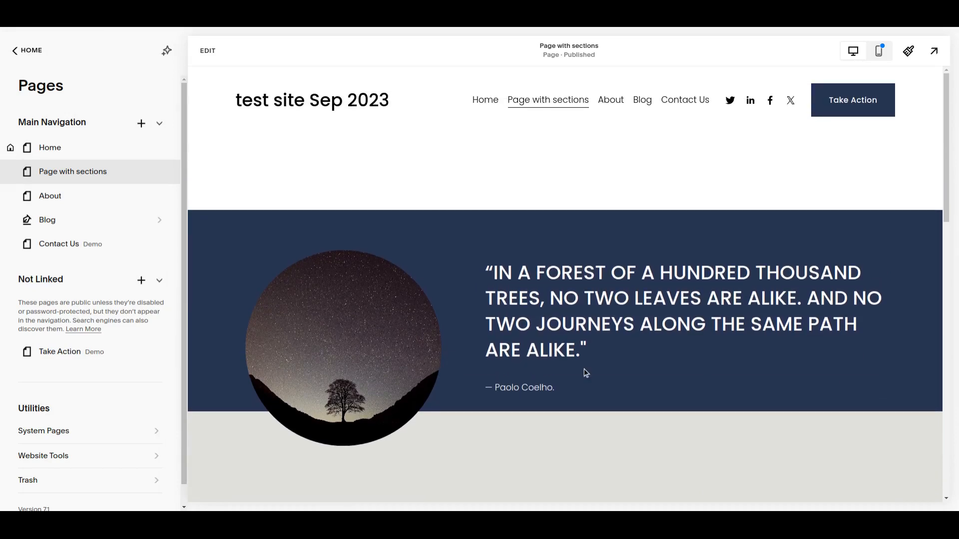